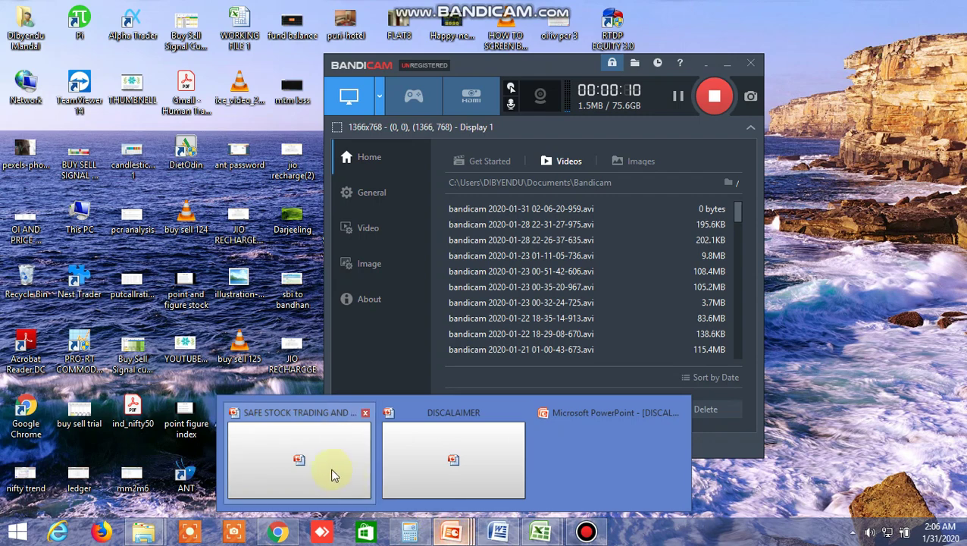
Show the SAFE STOCK TRADING AND INVESTMENT title slide and the DISCALAIMER presentation, with the recorder window out of the way.
left_click(323, 464)
mouse_move(457, 532)
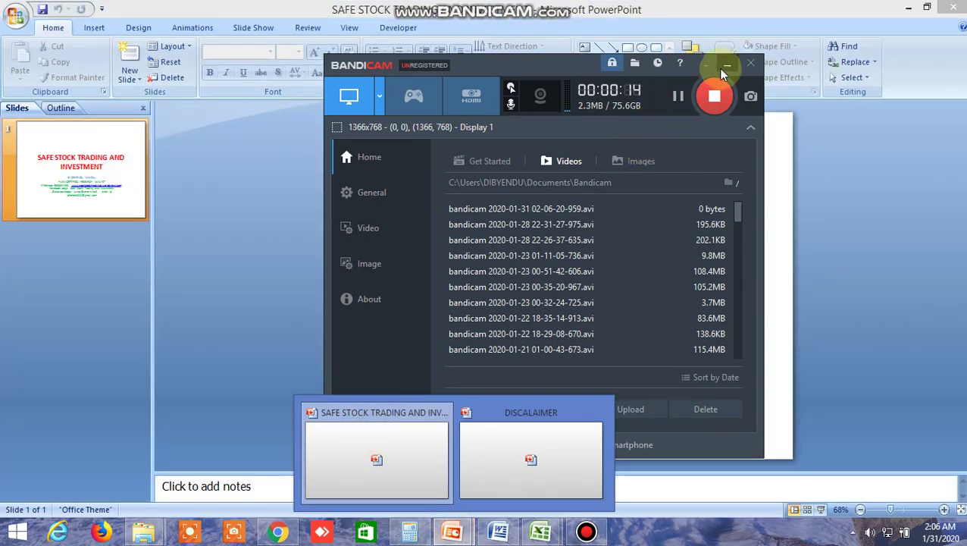
left_click(747, 62)
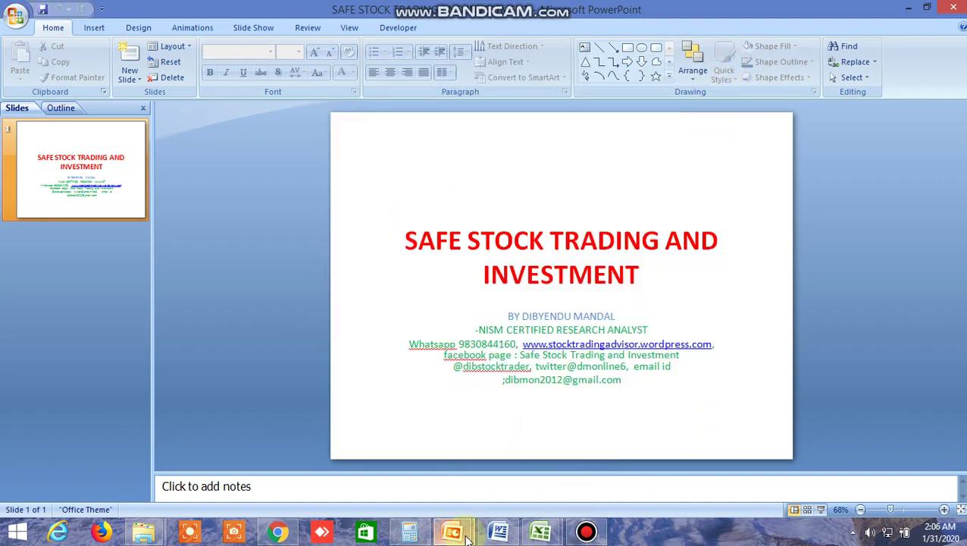
mouse_move(457, 532)
left_click(538, 473)
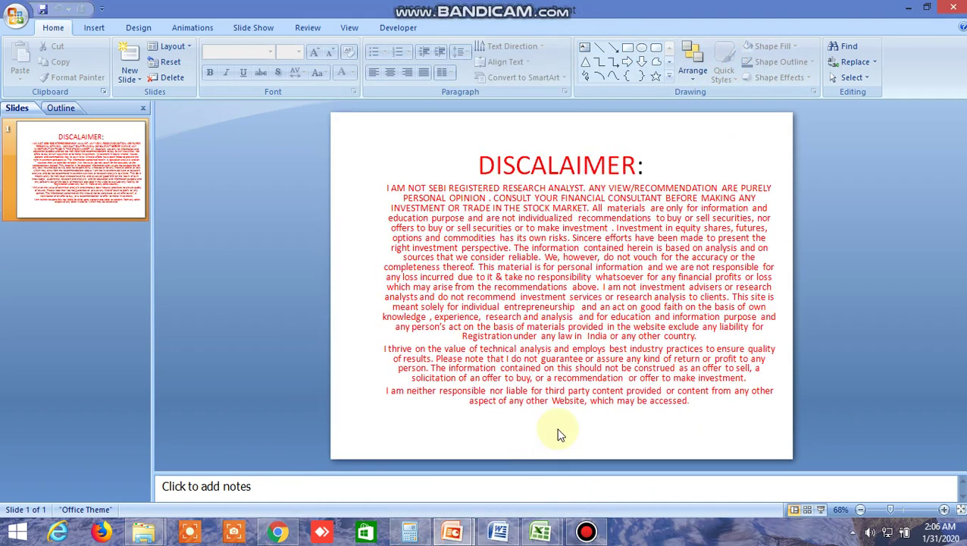
Switch to the Excel buy and sell level screener workbook and examine the BUY ABOVE column and its surrounding target columns.
mouse_move(548, 535)
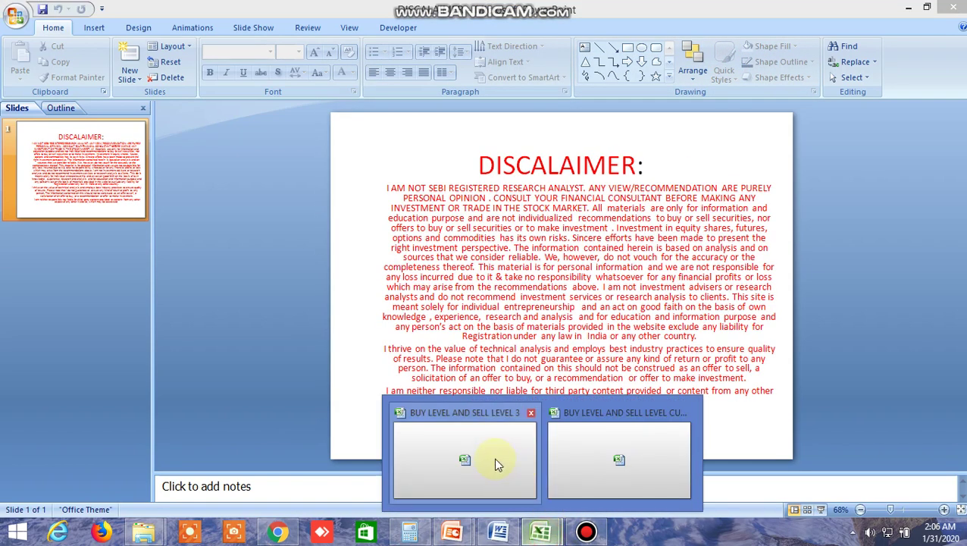
left_click(635, 451)
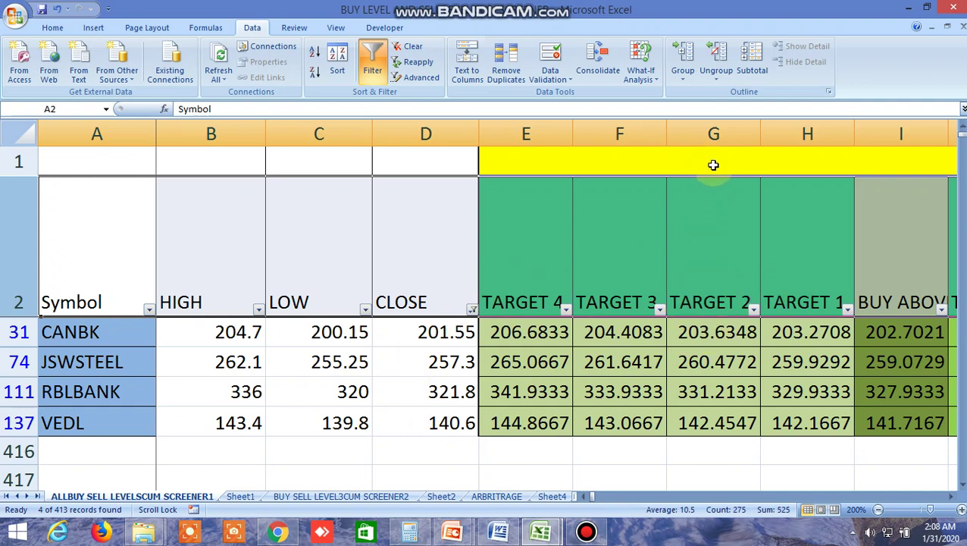
left_click(954, 497)
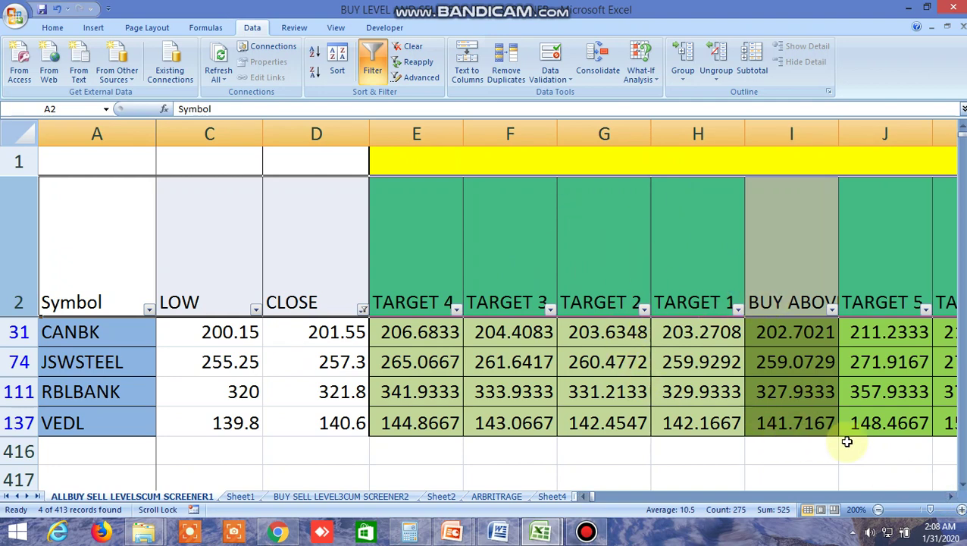
left_click(953, 498)
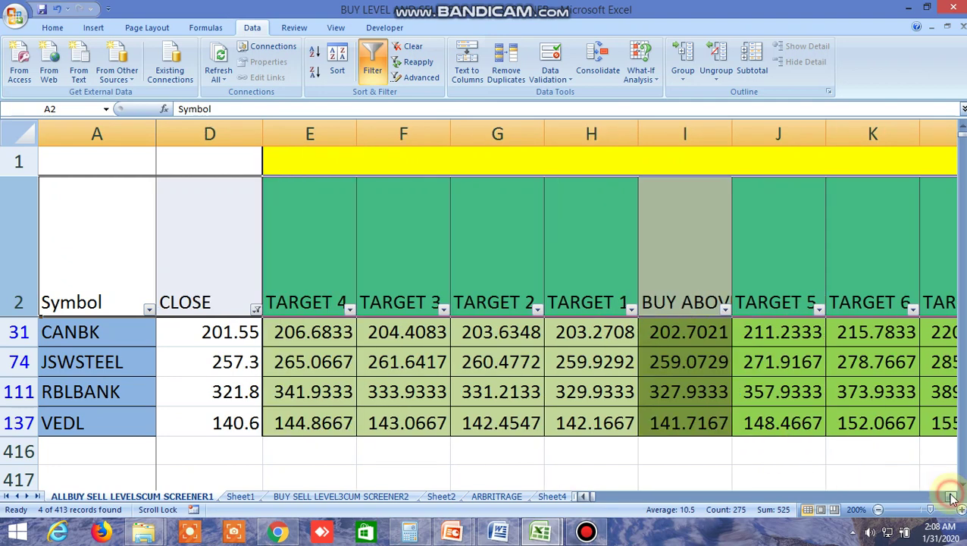
left_click(953, 498)
left_click(572, 264)
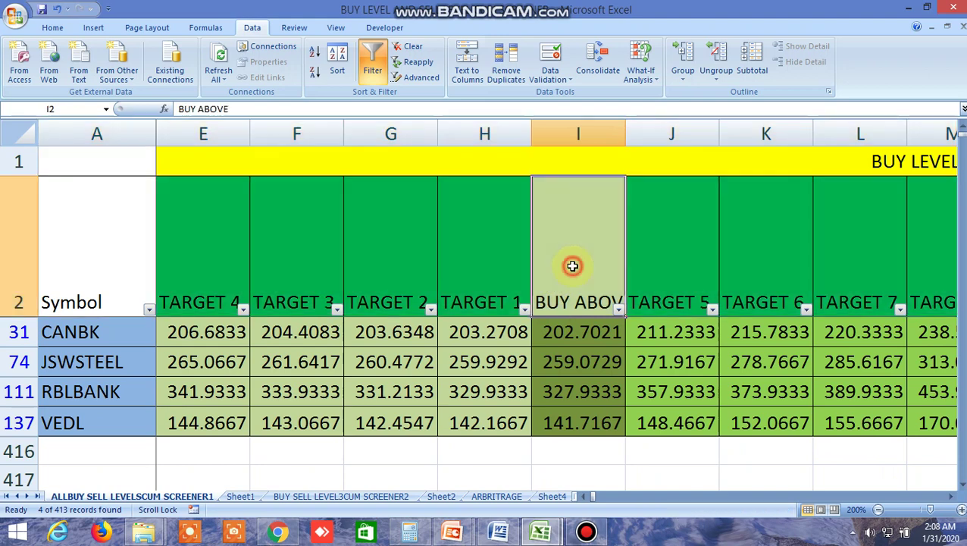
left_click(488, 259)
left_click(195, 250)
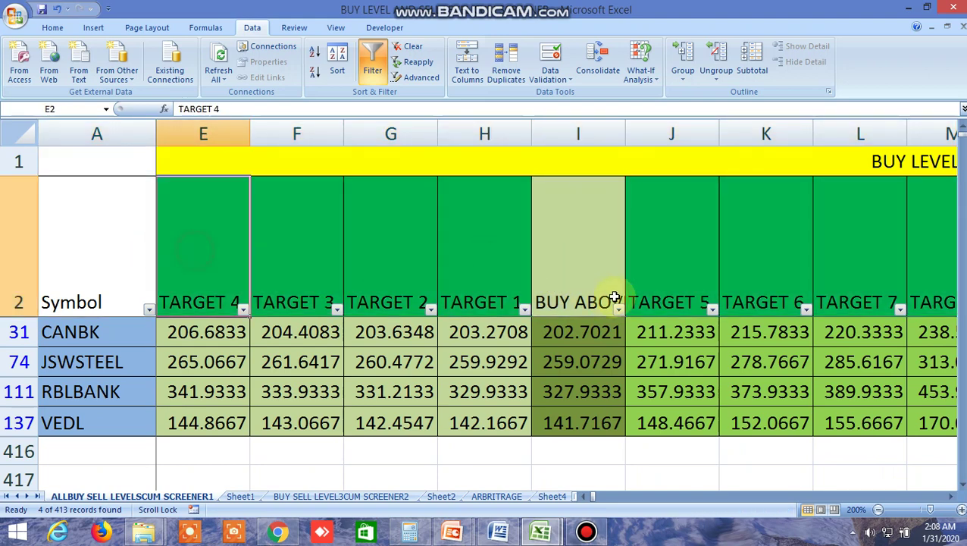
left_click(677, 278)
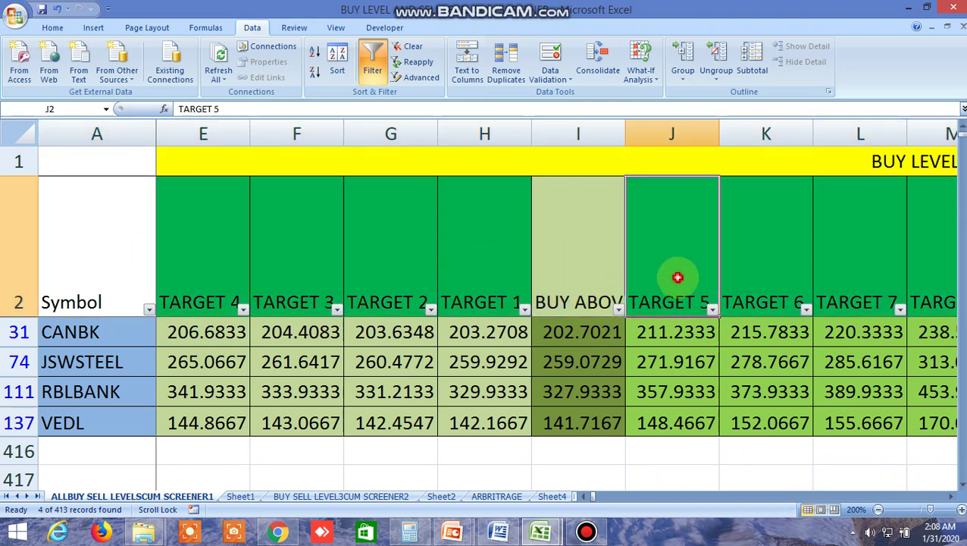
Examine the Sell below column and its sell targets 1 to 8 under BUY LEVEL AND SELL LEVELS 1, returning to the first columns.
left_click(953, 497)
left_click(953, 497)
left_click(953, 497)
left_click(952, 497)
left_click(952, 497)
left_click(953, 497)
left_click(953, 497)
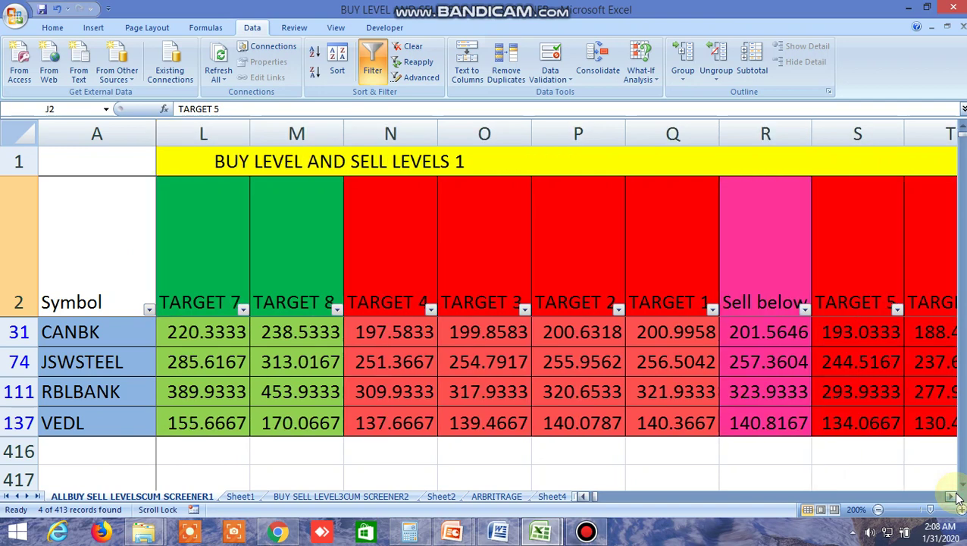
left_click(953, 497)
left_click(665, 275)
left_click(588, 264)
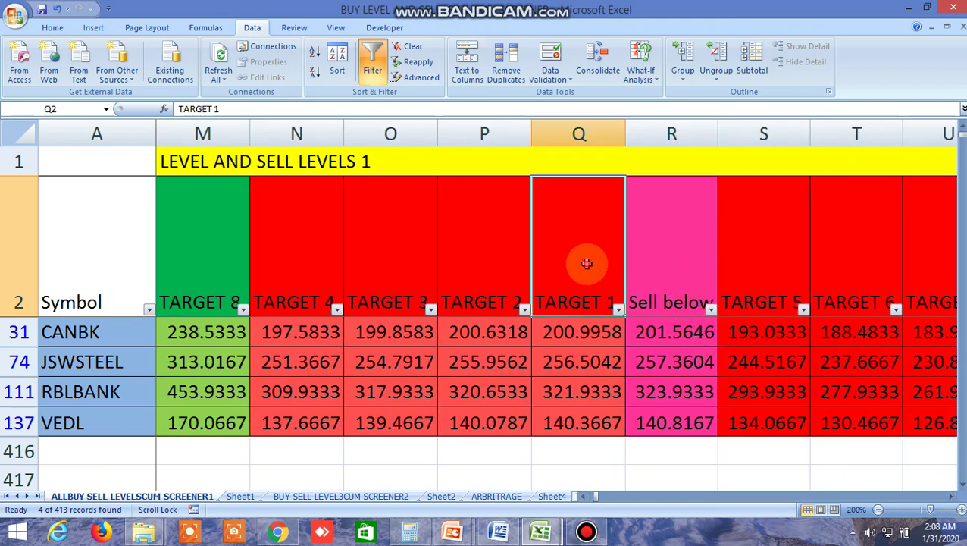
left_click(301, 246)
left_click(785, 268)
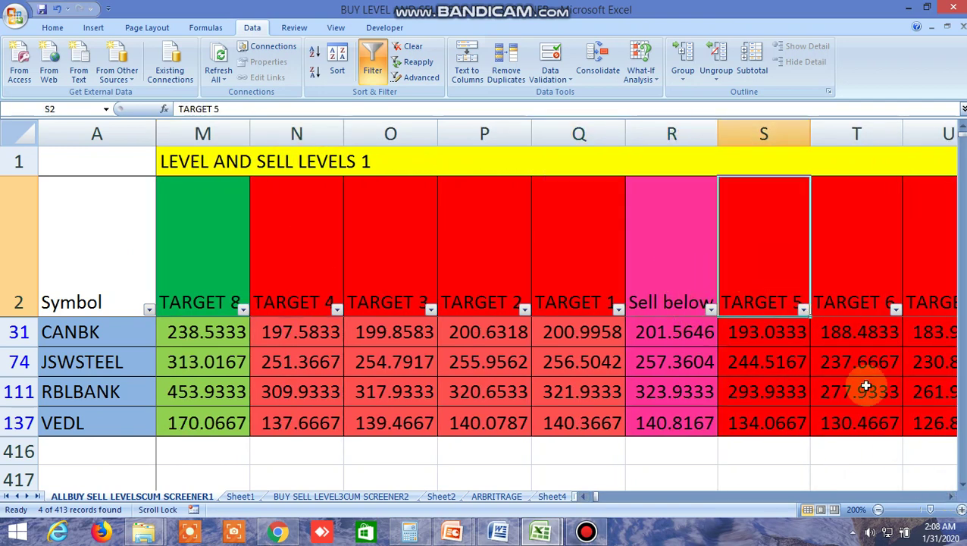
left_click(952, 497)
left_click(949, 498)
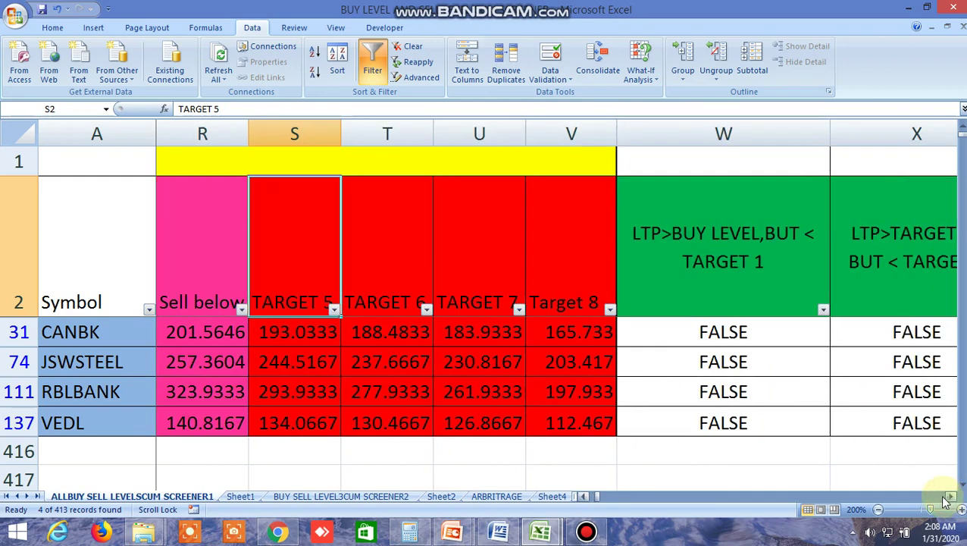
left_click_drag(595, 497, 583, 500)
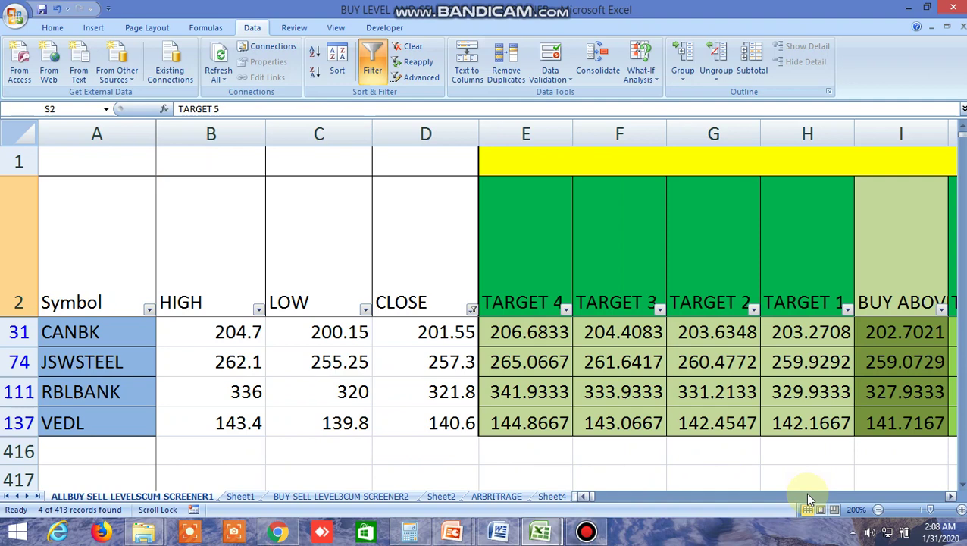
Review the BUY ABOVE and SELL BELOW columns with their three targets each under BUY LEVEL AND SELL LEVELS 2.
left_click(950, 496)
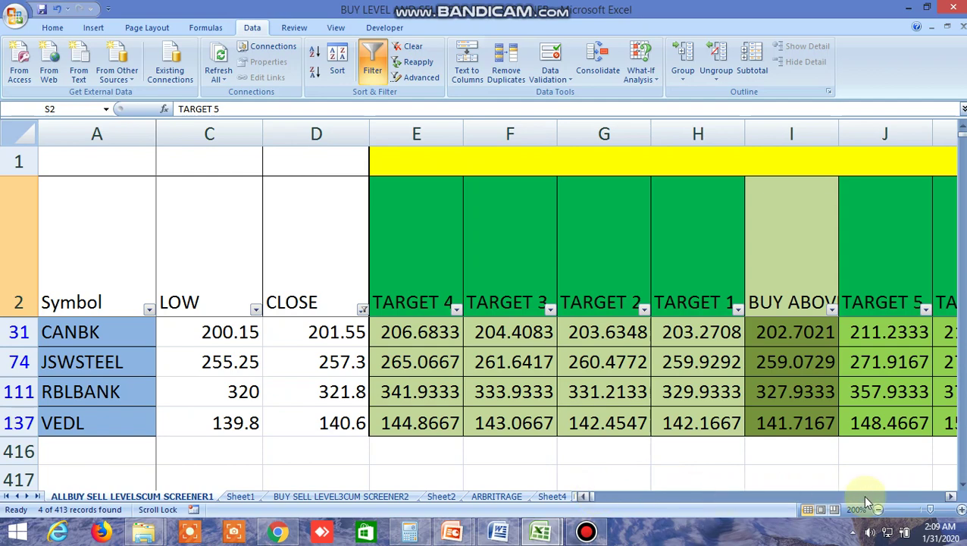
left_click_drag(953, 498, 954, 499)
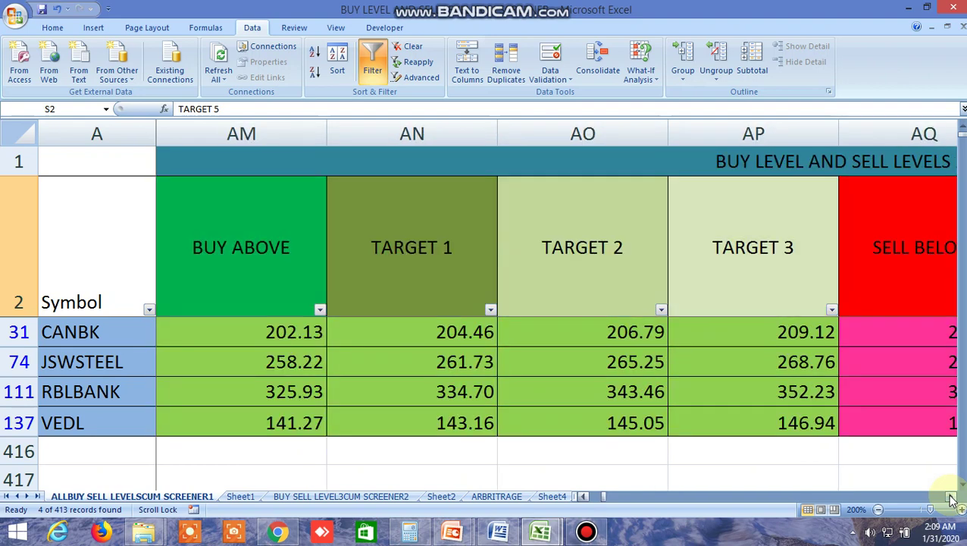
left_click(953, 499)
left_click(954, 499)
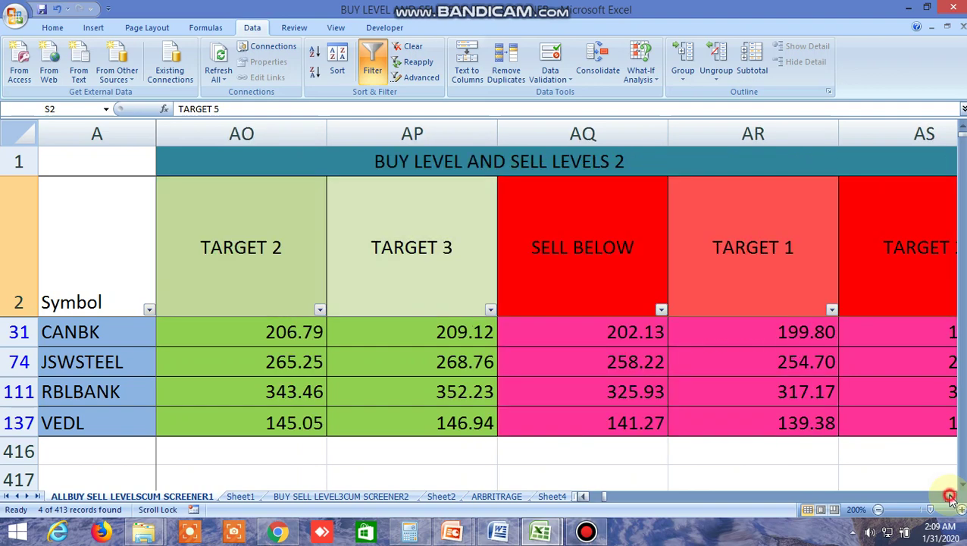
left_click(954, 499)
left_click(954, 499)
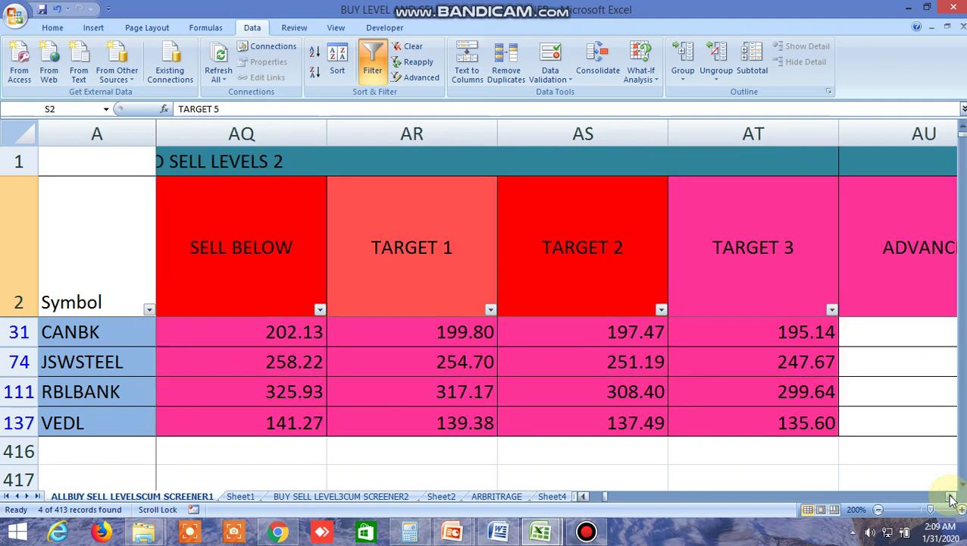
left_click(952, 499)
Examine the R1 to R7 resistance and S1 to S7 support columns under BUY LEVEL AND SELL LEVELS 3.
left_click_drag(952, 499, 952, 498)
left_click(951, 496)
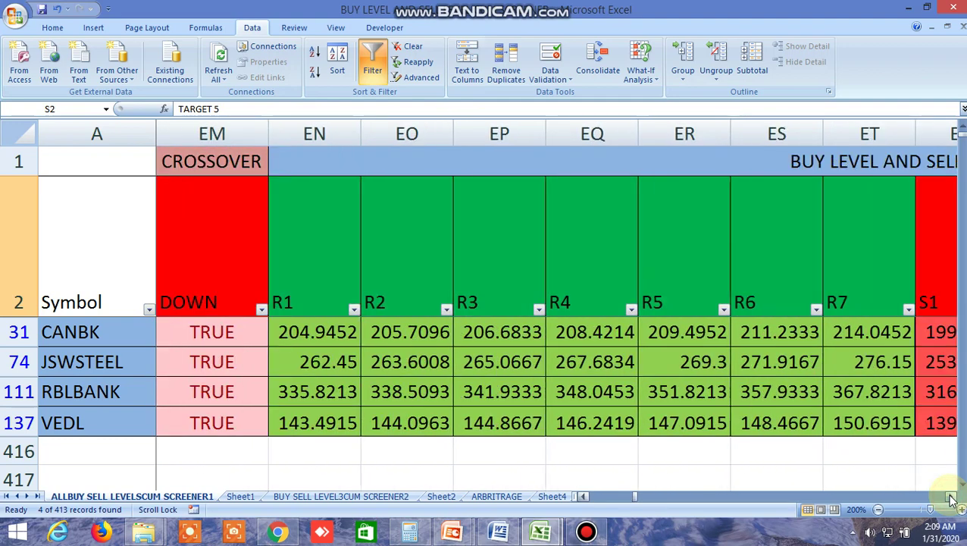
left_click(950, 496)
left_click(189, 261)
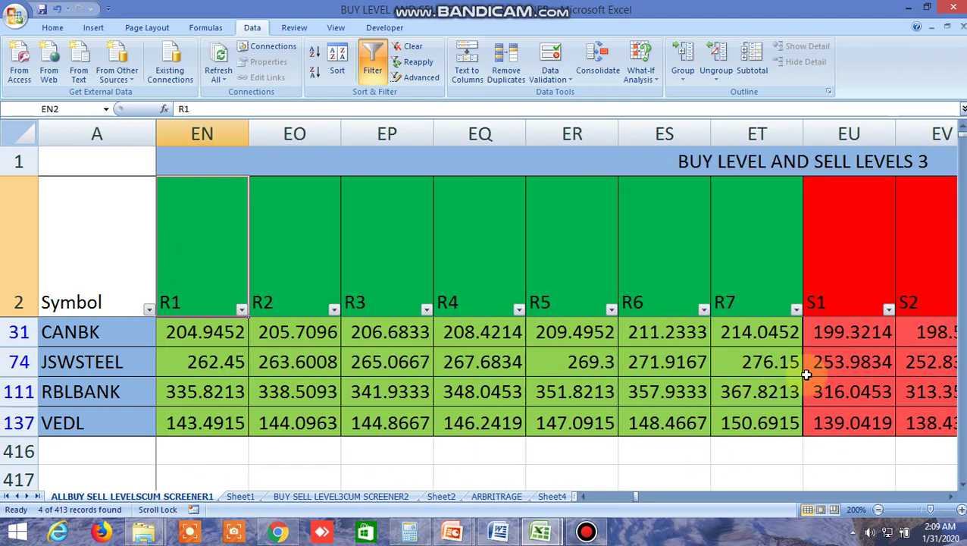
left_click(840, 277)
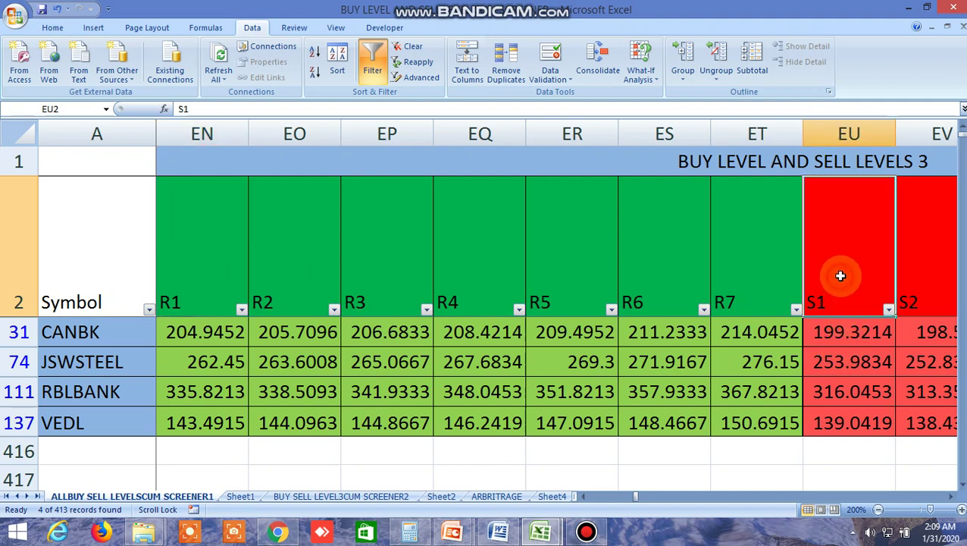
left_click(216, 252)
left_click(850, 282)
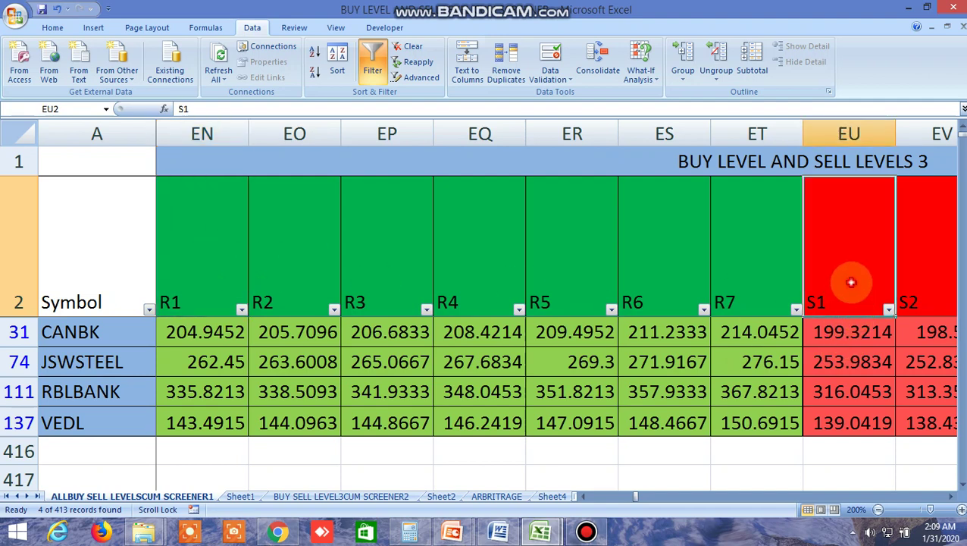
left_click(952, 496)
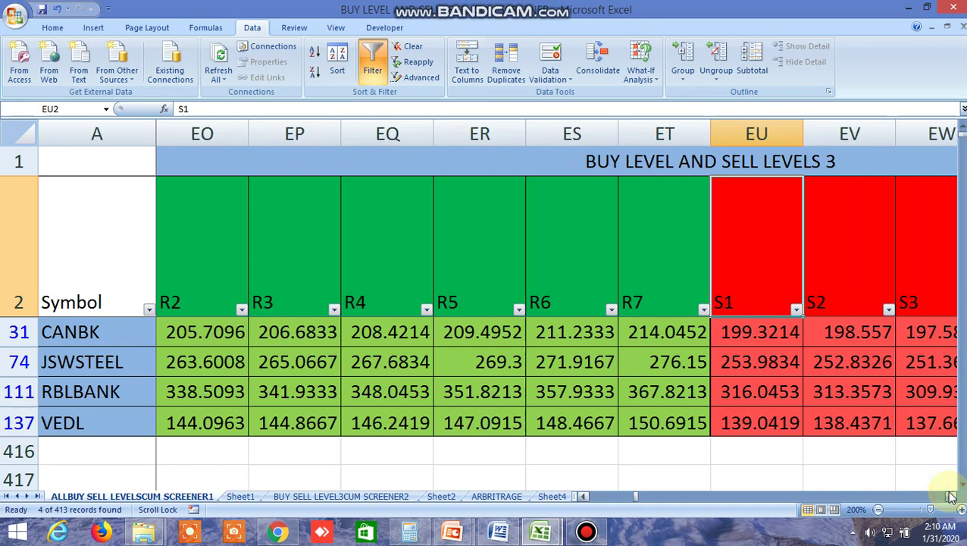
left_click(952, 496)
left_click(952, 496)
left_click(952, 496)
left_click(952, 496)
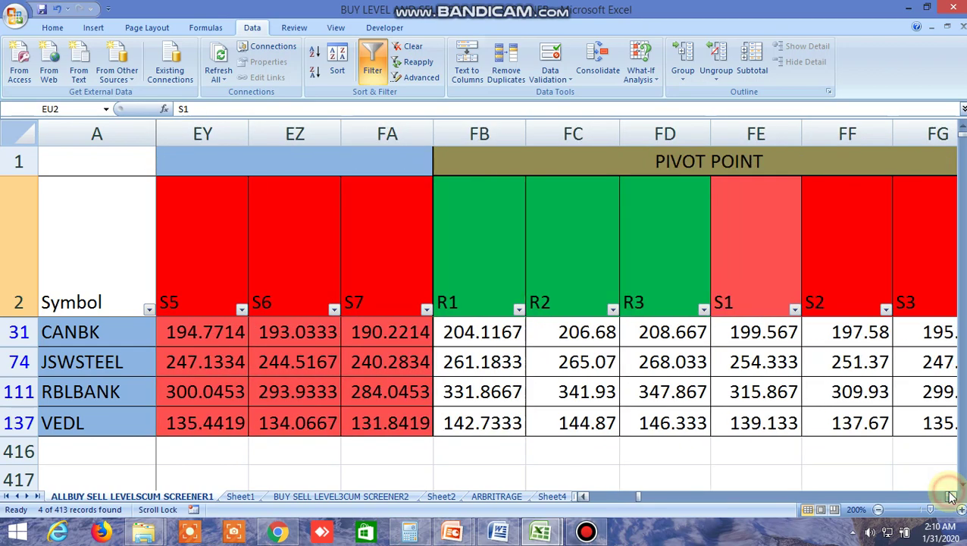
Review the pivot point, LTP versus resistance/support and Bollinger band columns for the filtered stocks.
left_click(952, 496)
left_click(952, 495)
left_click(952, 496)
left_click(952, 495)
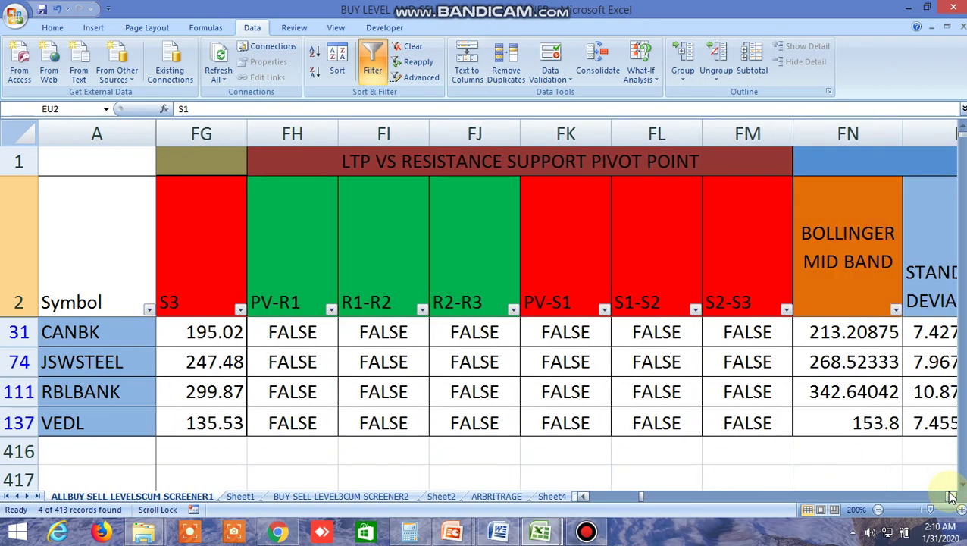
left_click(952, 496)
left_click(952, 496)
left_click(952, 496)
left_click(952, 496)
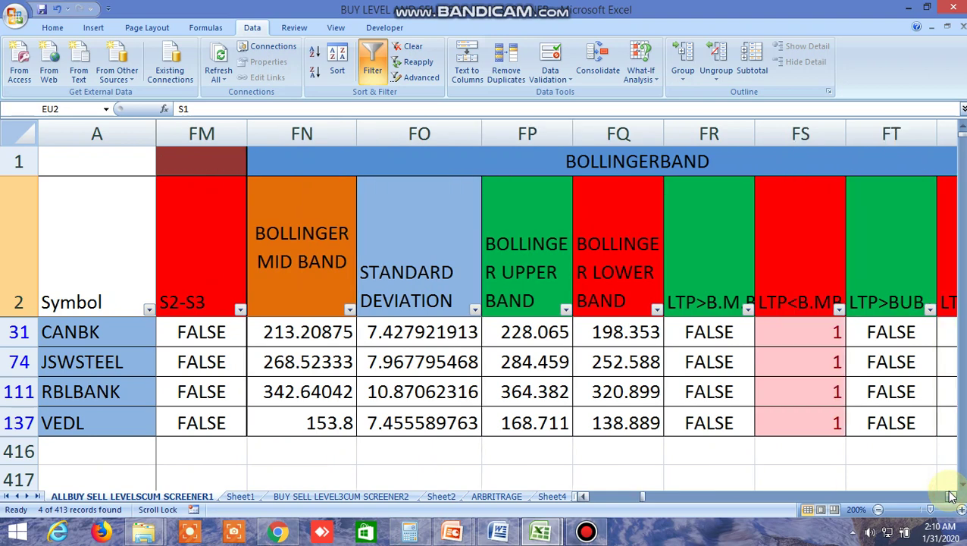
left_click(952, 495)
left_click(952, 496)
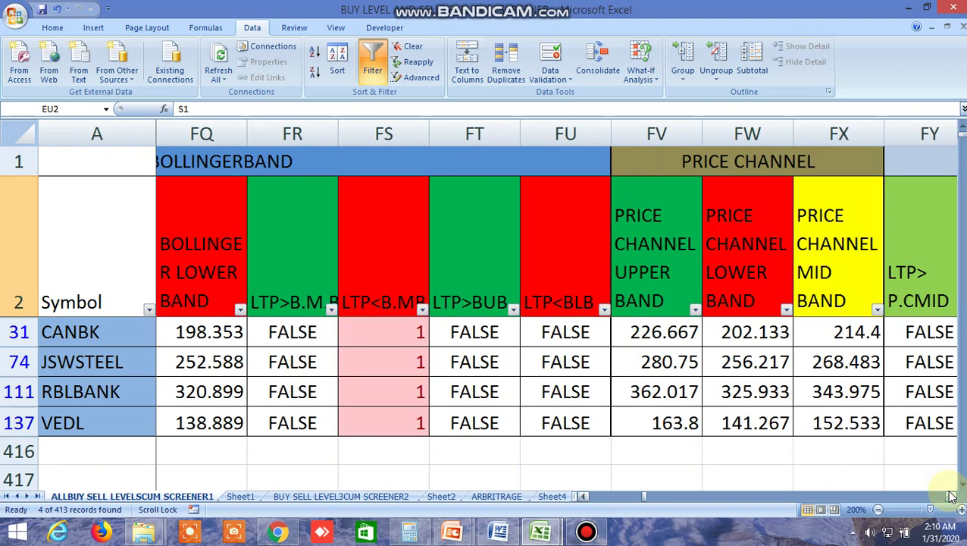
Review the price channel, LTP VS PC CHANNEL and Ichimoku cloud columns for the filtered stocks.
left_click(952, 495)
left_click(952, 495)
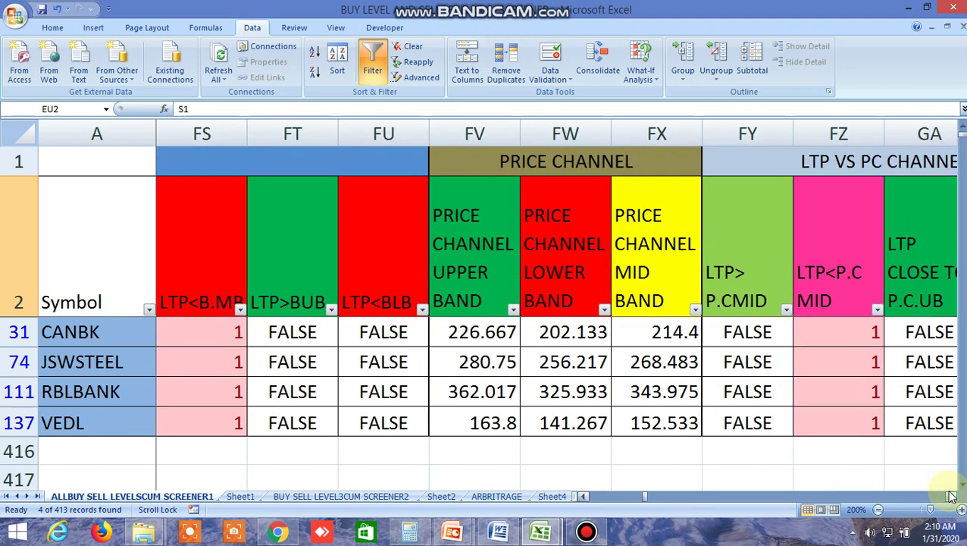
left_click(952, 495)
left_click(952, 496)
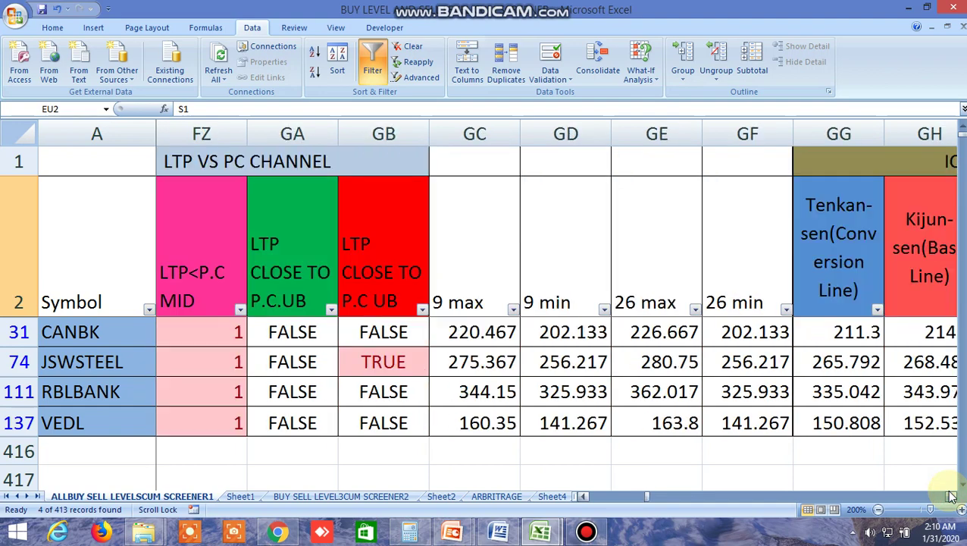
left_click(952, 496)
left_click(952, 495)
left_click(952, 496)
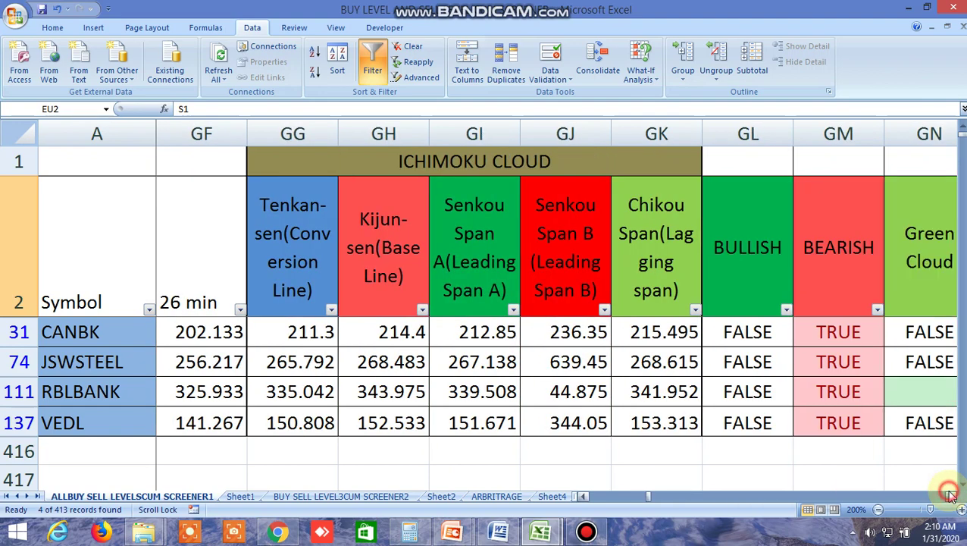
left_click(952, 496)
Examine the VWAP columns and the TIRONE LEVEL top and bottom lines, returning to the sheet's first columns.
left_click(952, 495)
left_click(952, 495)
left_click(952, 496)
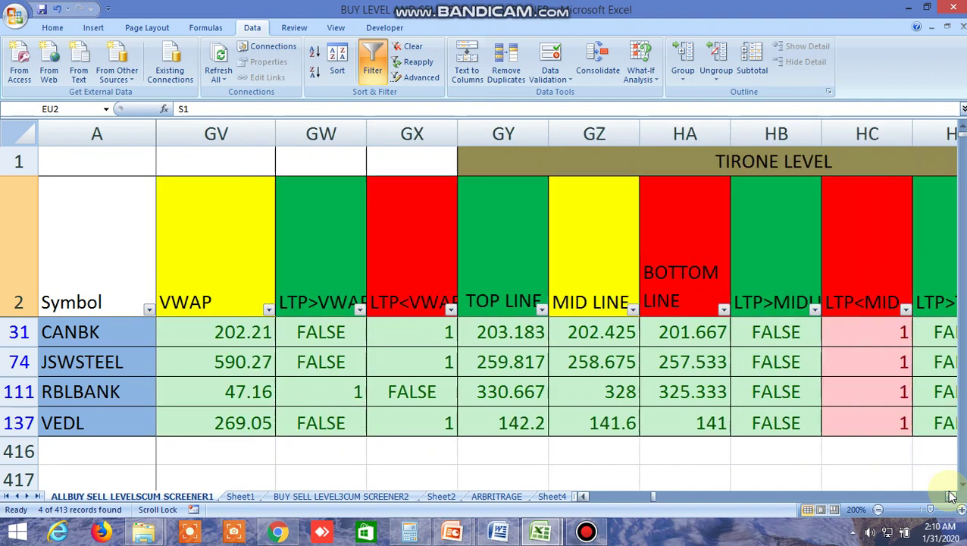
left_click(952, 495)
left_click(951, 496)
left_click(269, 283)
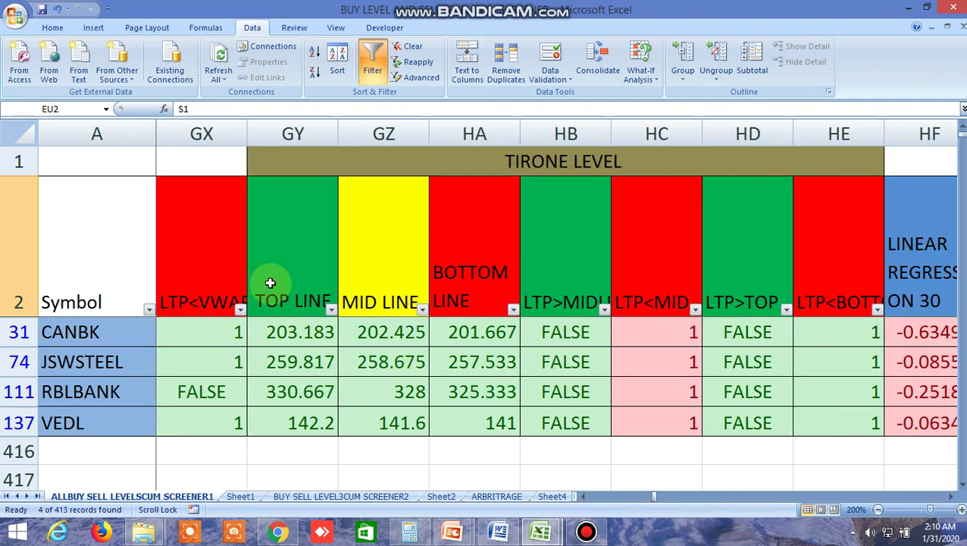
left_click(470, 246)
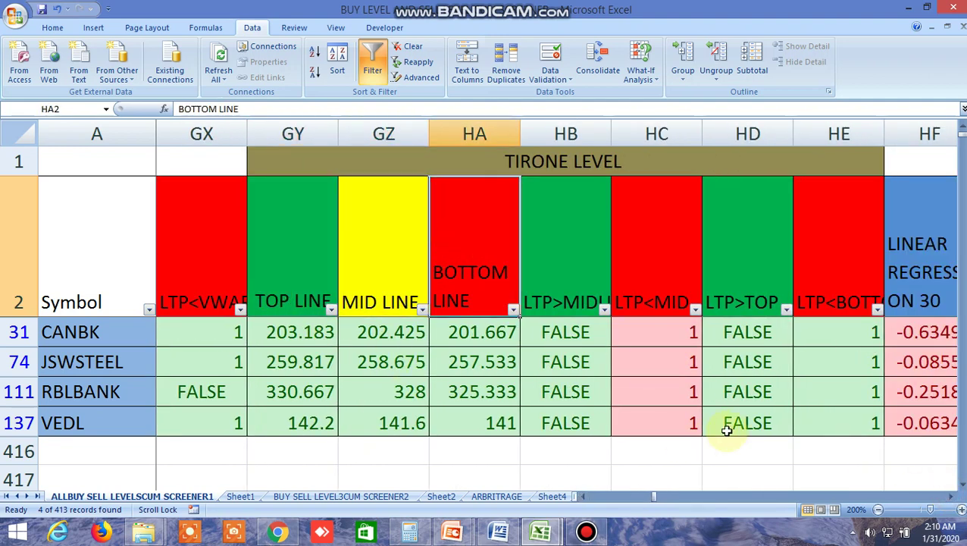
left_click_drag(656, 499, 581, 497)
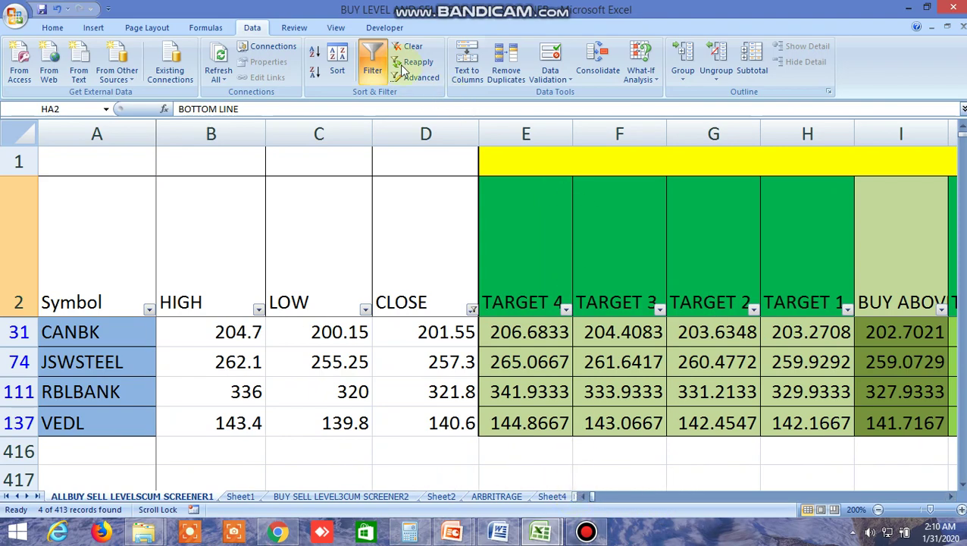
Remove the filter from the sheet and look through the full symbol list down to the commodity, NIFTY and BANKNIFTY rows.
left_click(371, 61)
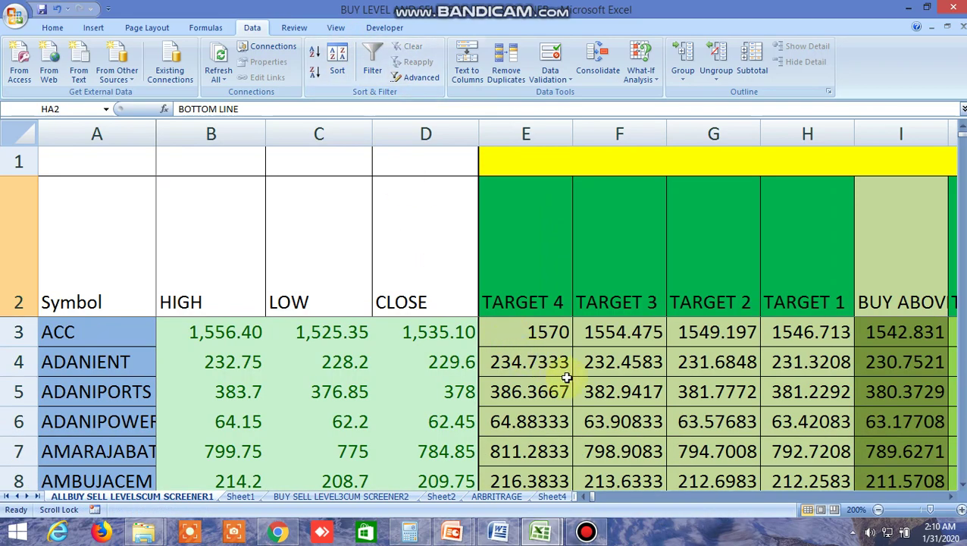
scroll(582, 377, "down", 6)
scroll(583, 381, "down", 13)
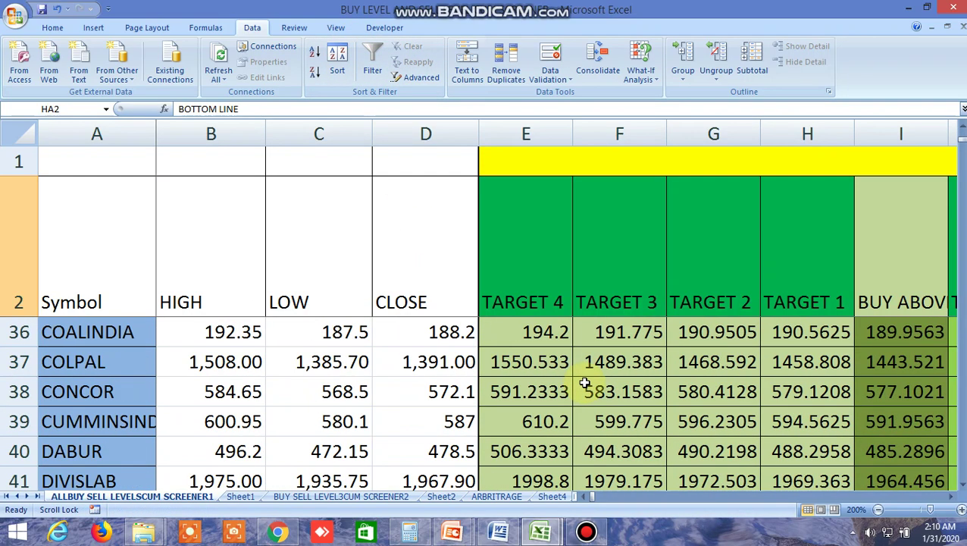
scroll(585, 385, "down", 7)
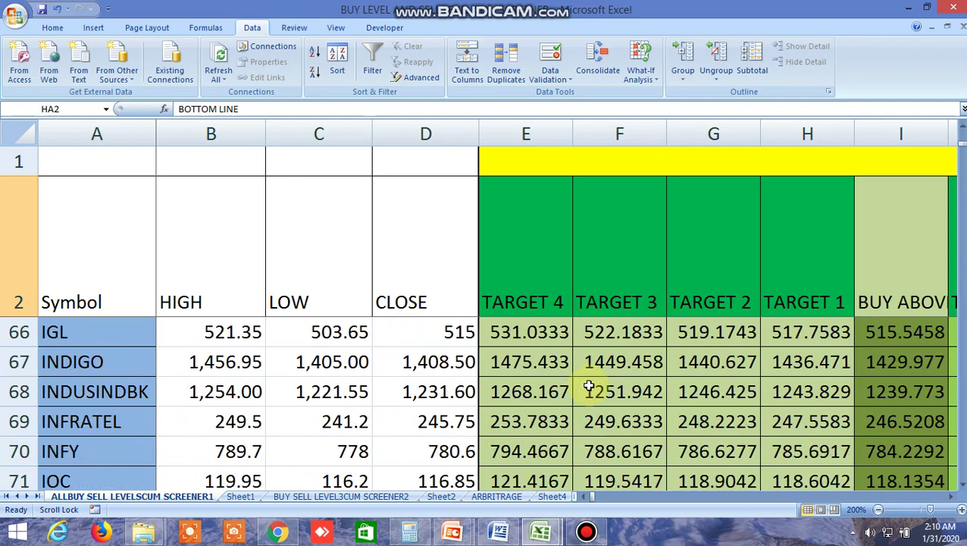
scroll(589, 388, "down", 12)
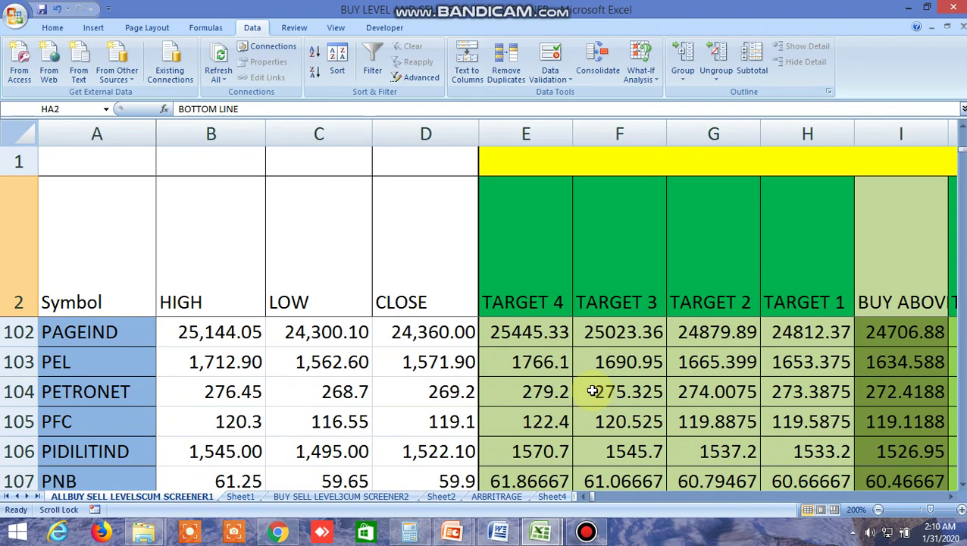
scroll(592, 391, "down", 7)
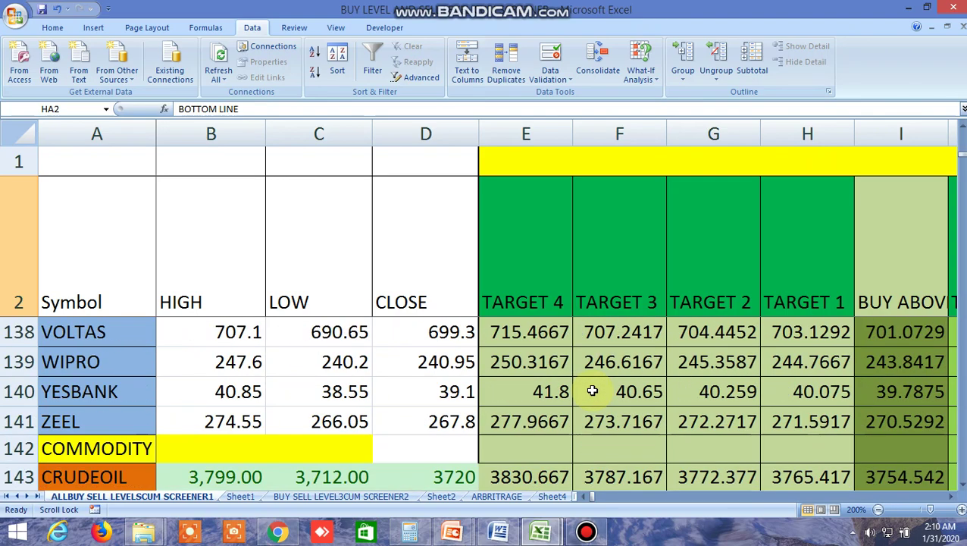
scroll(592, 391, "down", 4)
scroll(592, 391, "up", 2)
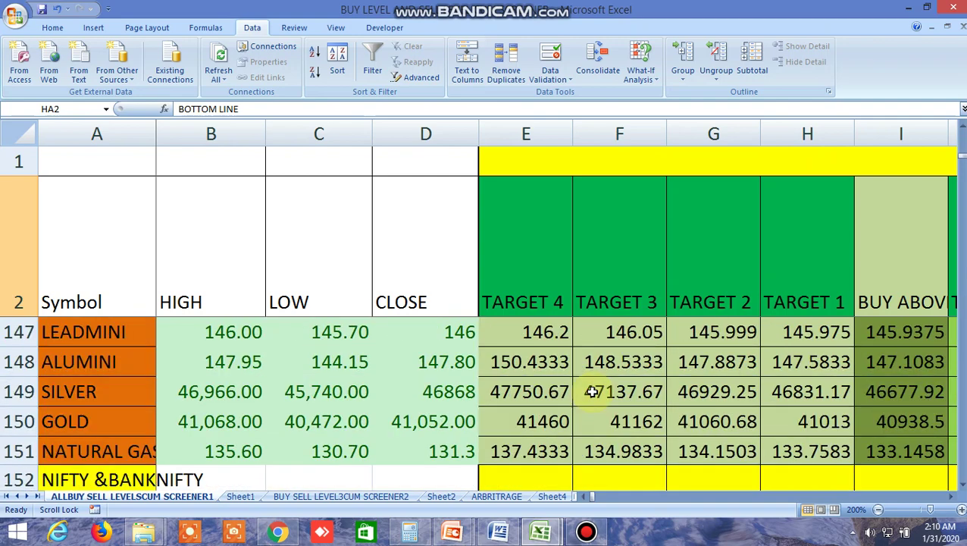
scroll(592, 391, "down", 3)
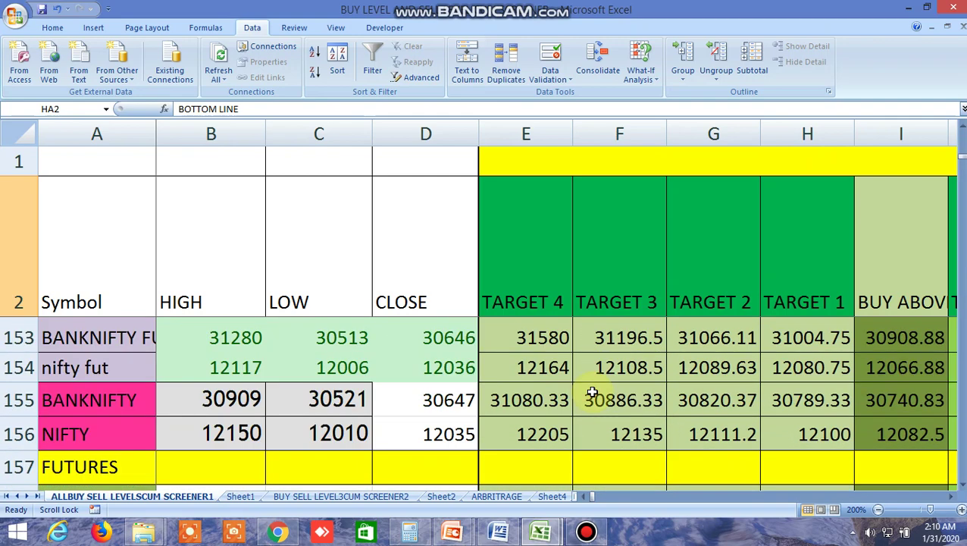
Review the level and indicator columns for the BANKNIFTY and NIFTY rows, returning to the sheet's first columns.
left_click(950, 497)
left_click(950, 496)
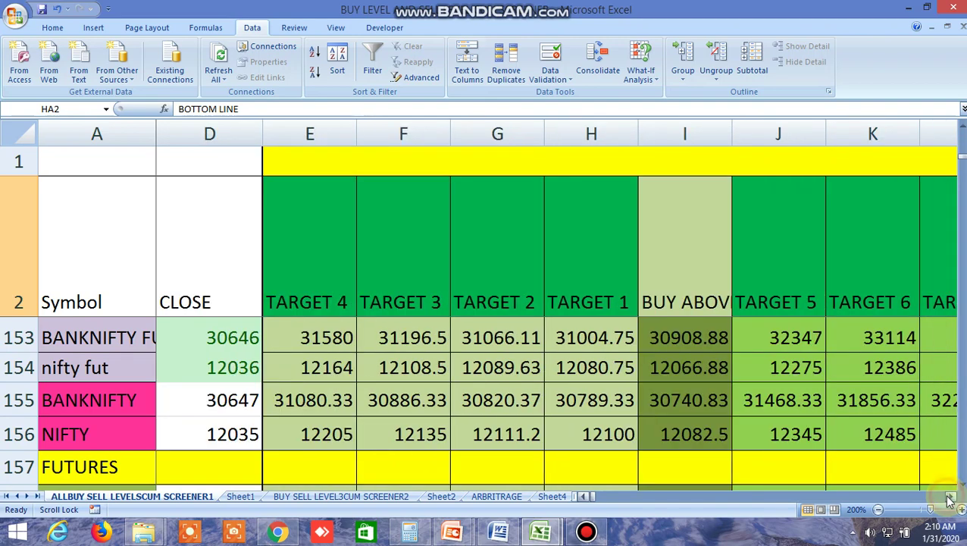
left_click_drag(950, 500, 949, 500)
left_click_drag(656, 498, 585, 498)
Review the commodity rows from CRUDEOIL to ALUMINI across the target, EMA crossover, TIRONE LEVEL and linear regression columns.
scroll(327, 399, "up", 3)
scroll(327, 400, "up", 1)
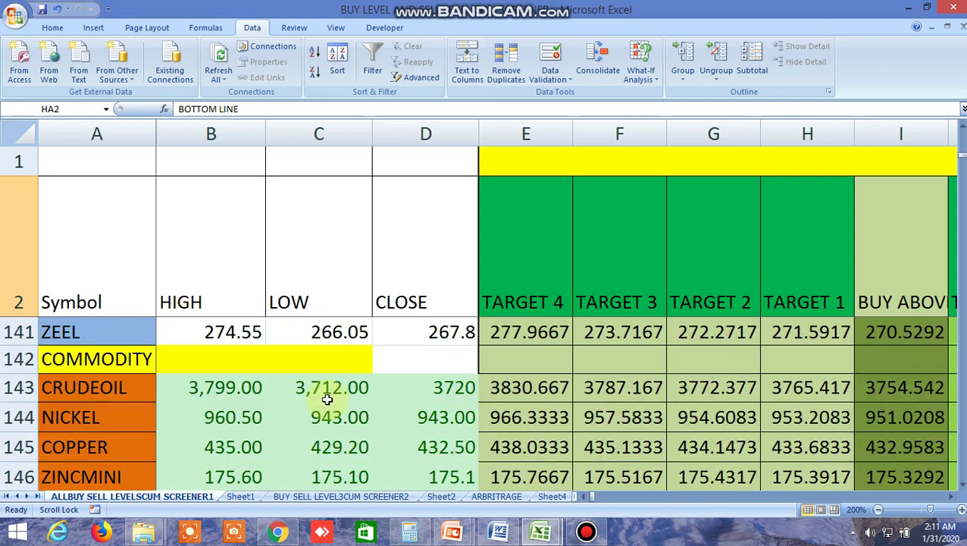
scroll(327, 399, "down", 2)
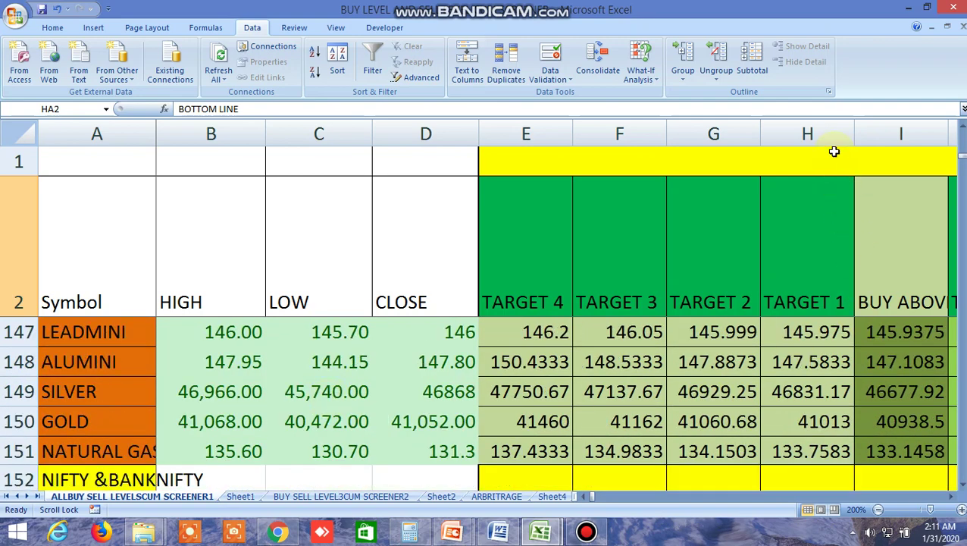
left_click_drag(961, 129, 963, 130)
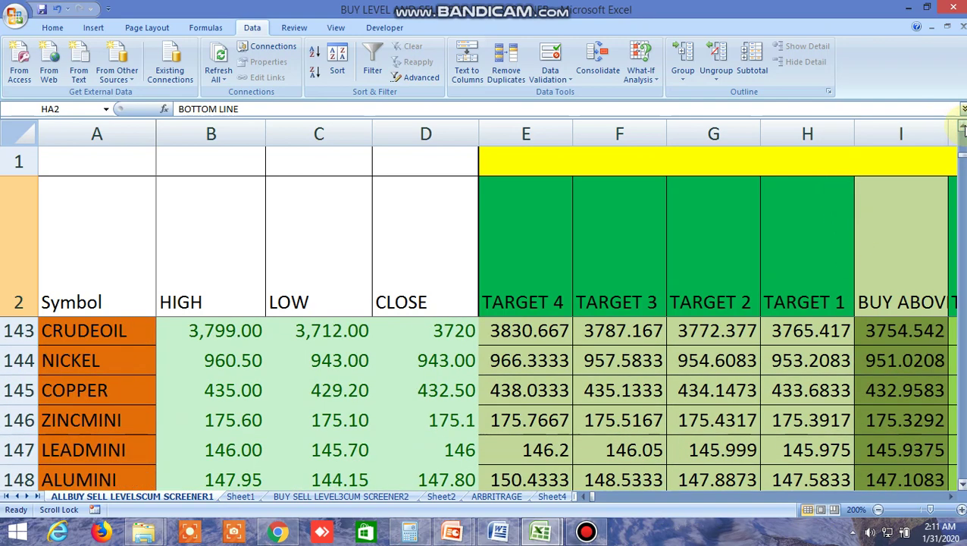
left_click_drag(954, 502, 956, 501)
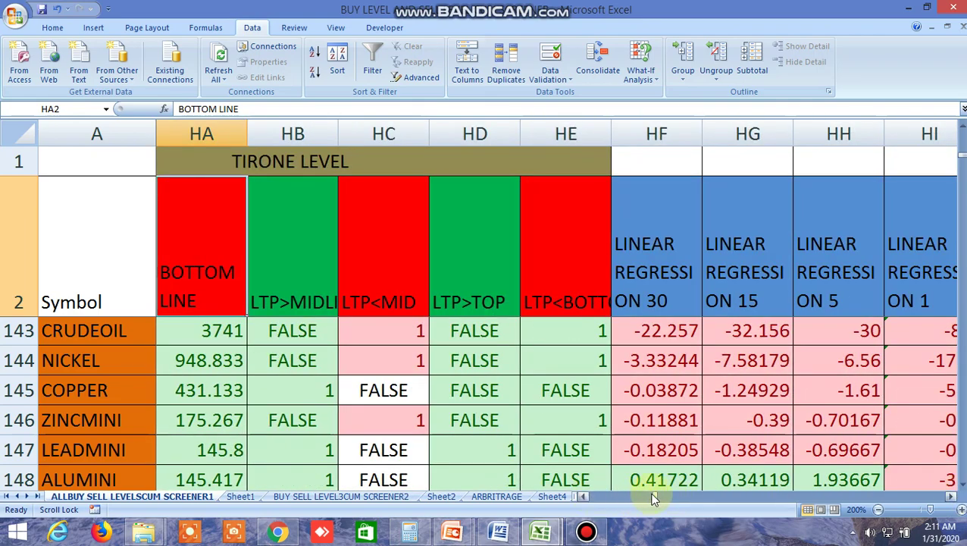
left_click_drag(654, 498, 567, 500)
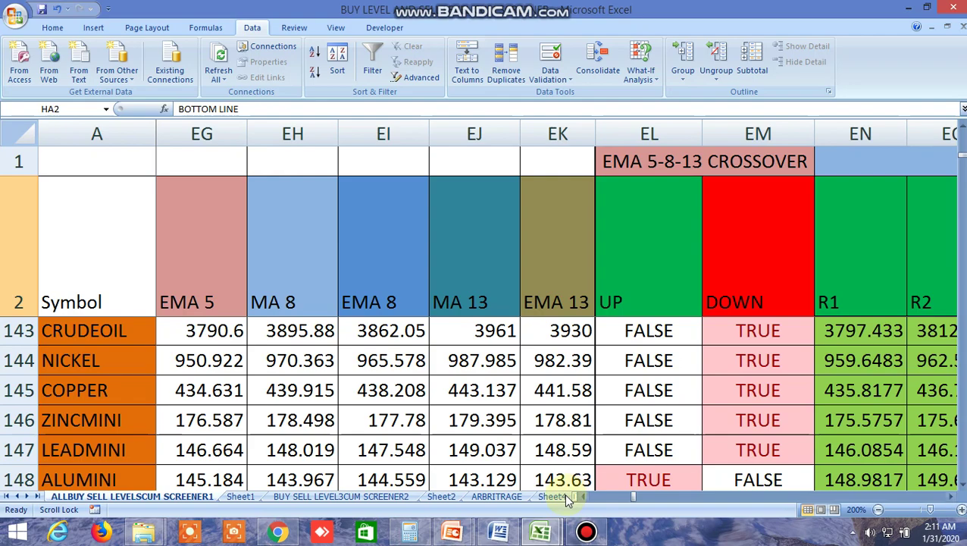
left_click(639, 499)
left_click_drag(633, 499, 582, 504)
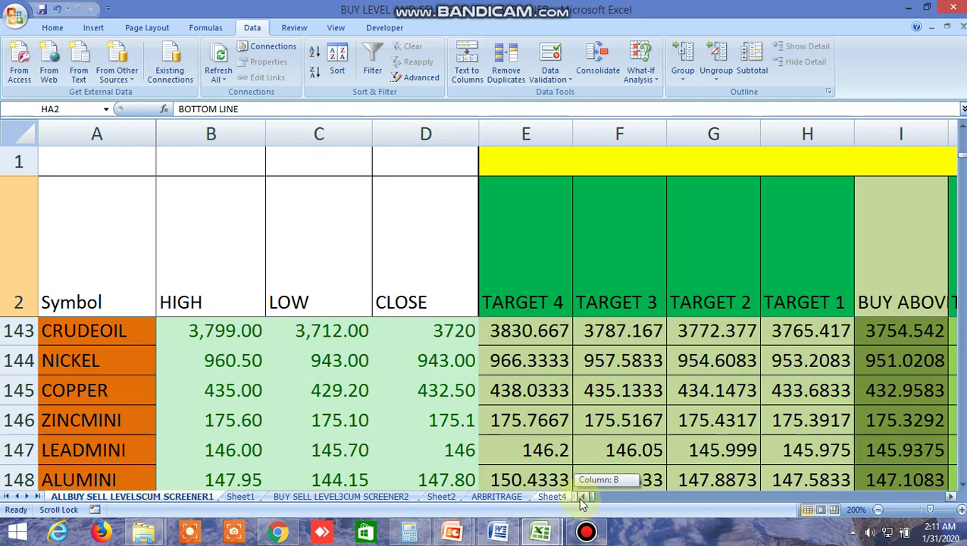
Review the commodity rows from ZINCMINI to NATURAL GAS across the level and indicator columns, through TIRONE LEVEL and linear regression.
left_click(961, 486)
left_click(961, 486)
left_click(961, 486)
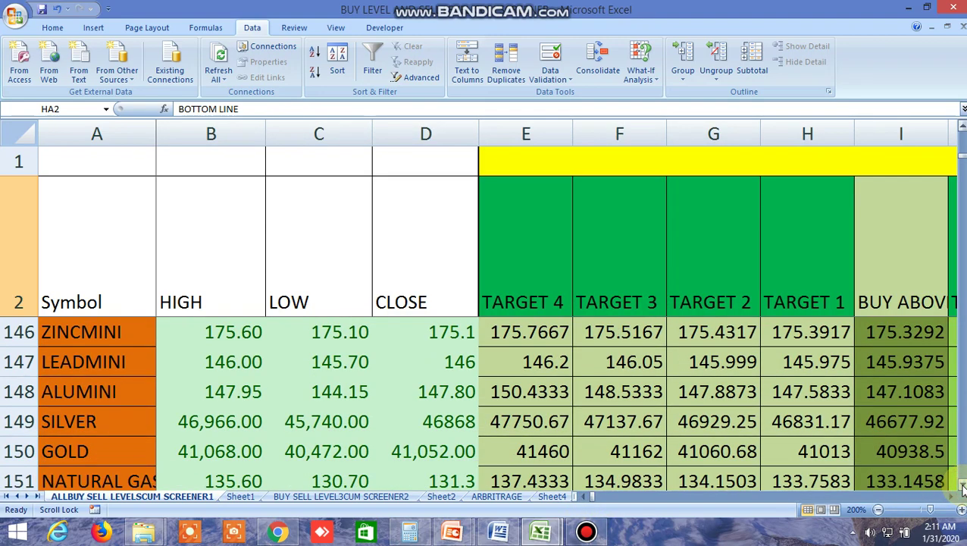
left_click_drag(947, 497, 948, 496)
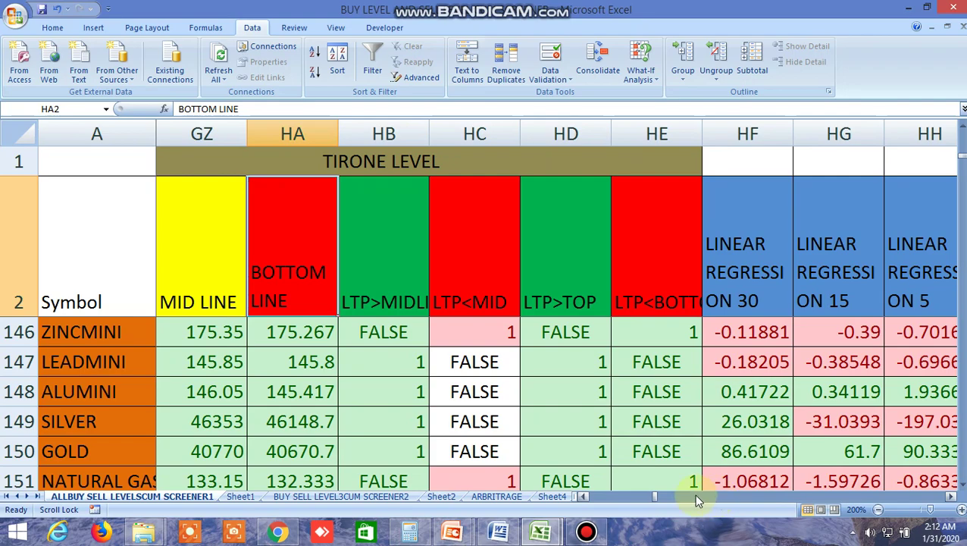
left_click_drag(655, 497, 594, 497)
Examine the target levels and LTP comparison columns for the stocks in the FUTURES section, such as BALKRISIND and BATAINDIA.
scroll(577, 440, "down", 2)
scroll(578, 440, "down", 3)
scroll(577, 440, "down", 4)
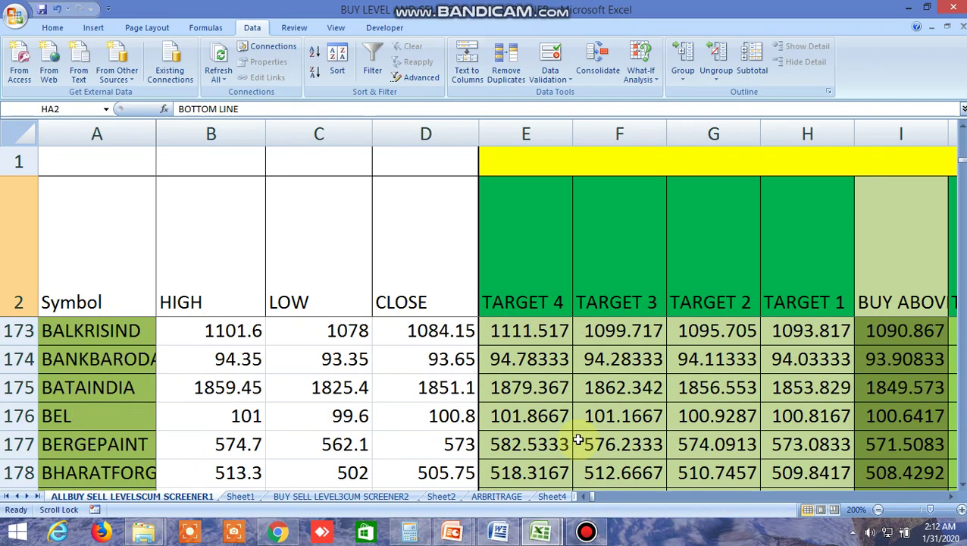
left_click_drag(953, 501, 954, 500)
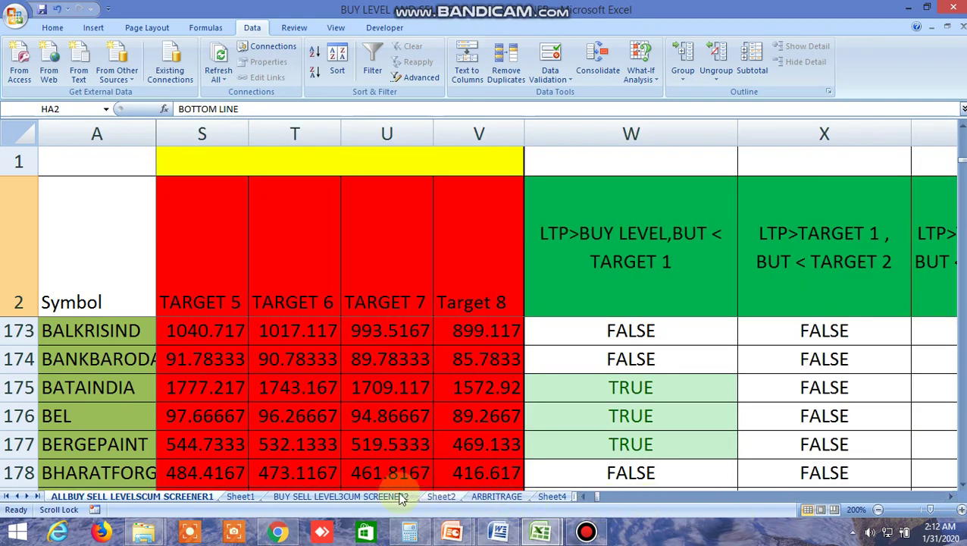
Switch to the BUY SELL LEVEL3CUM SCREENER2 sheet and inspect the 100 MA signal formula for VEDL in cell FT138.
left_click(344, 496)
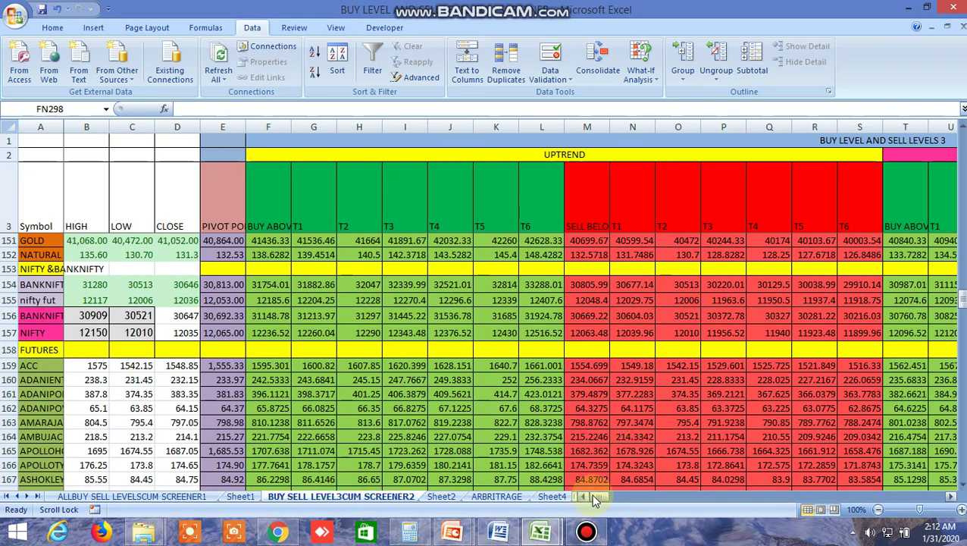
left_click_drag(591, 495, 769, 503)
scroll(493, 386, "up", 5)
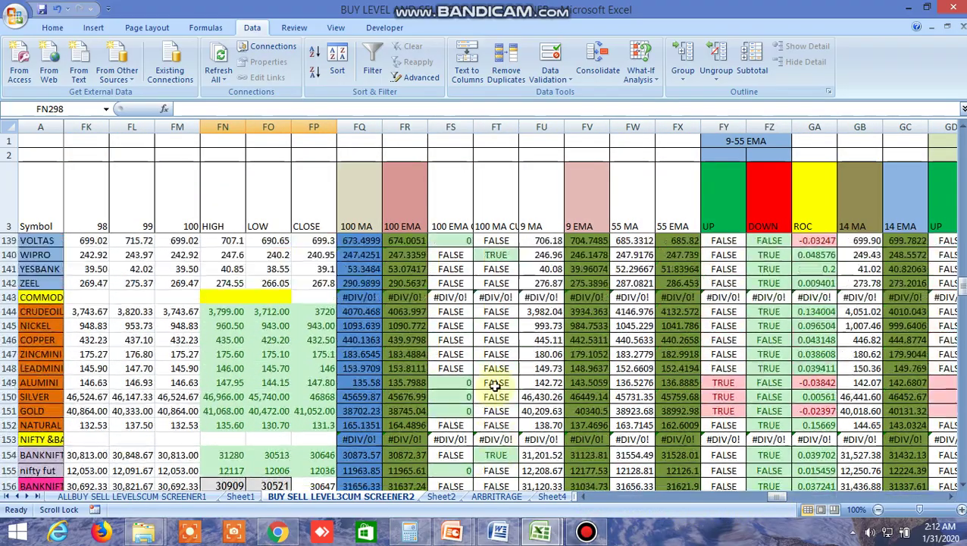
scroll(484, 317, "up", 1)
left_click(495, 312)
right_click(496, 311)
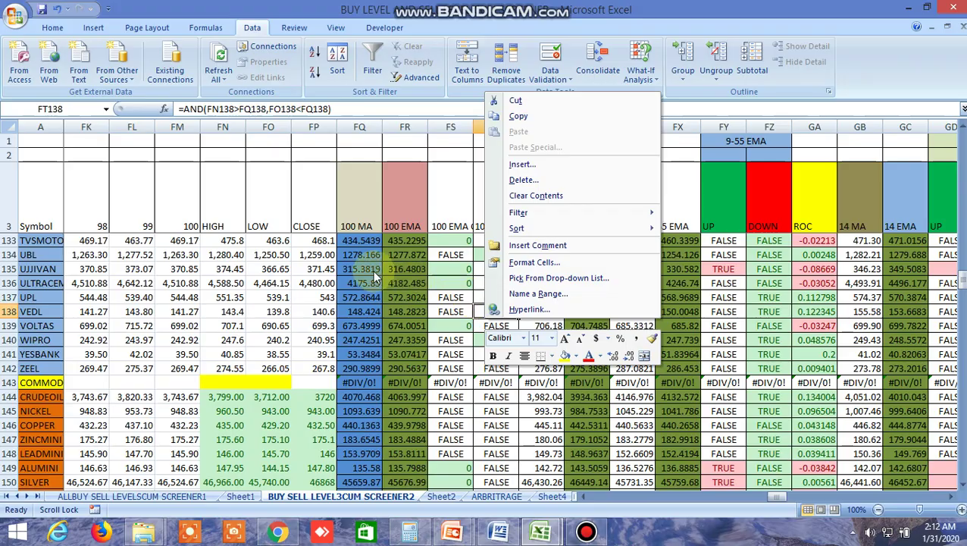
key("Escape")
Look up through the 100 MA signals for the stocks and select the ADANIPORTS result in cell FT6.
scroll(501, 284, "up", 2)
scroll(500, 283, "up", 20)
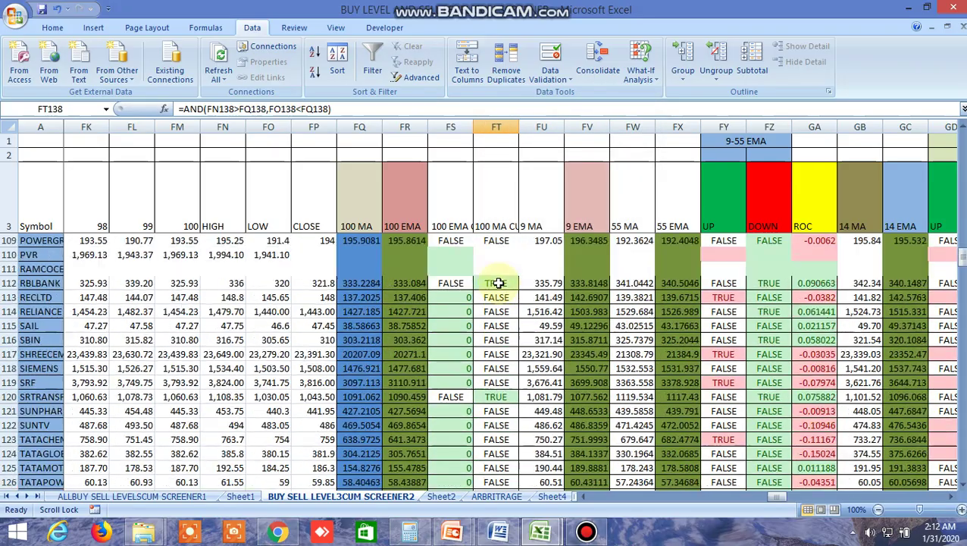
scroll(494, 278, "up", 12)
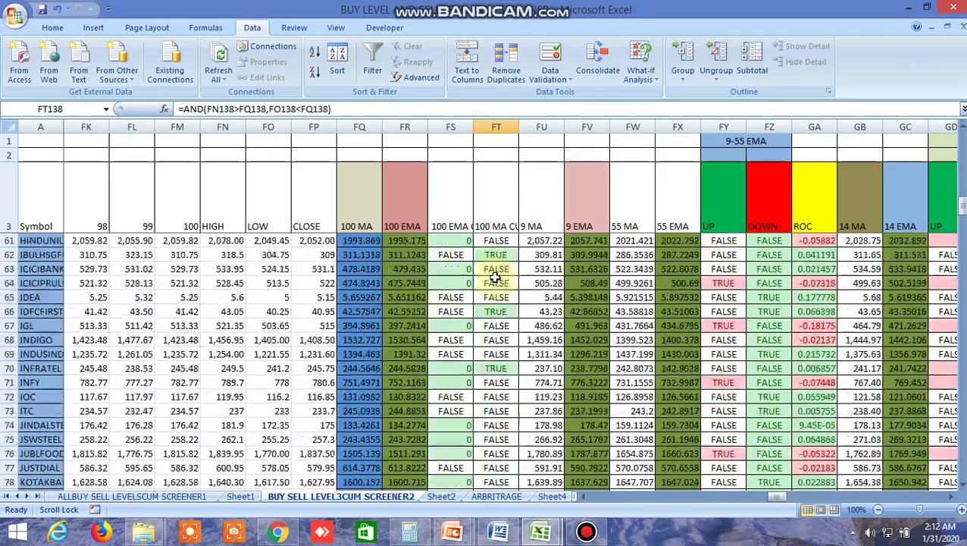
scroll(494, 277, "up", 9)
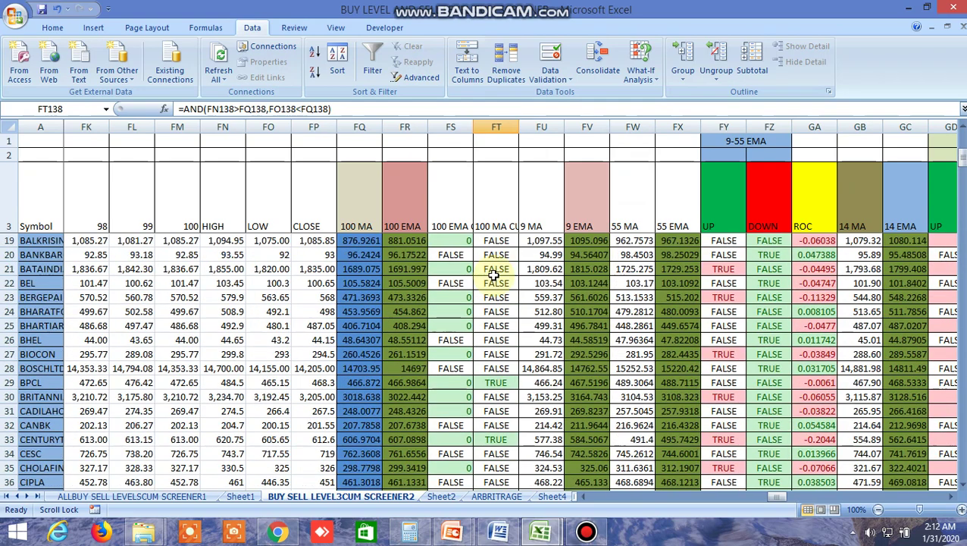
left_click(493, 271)
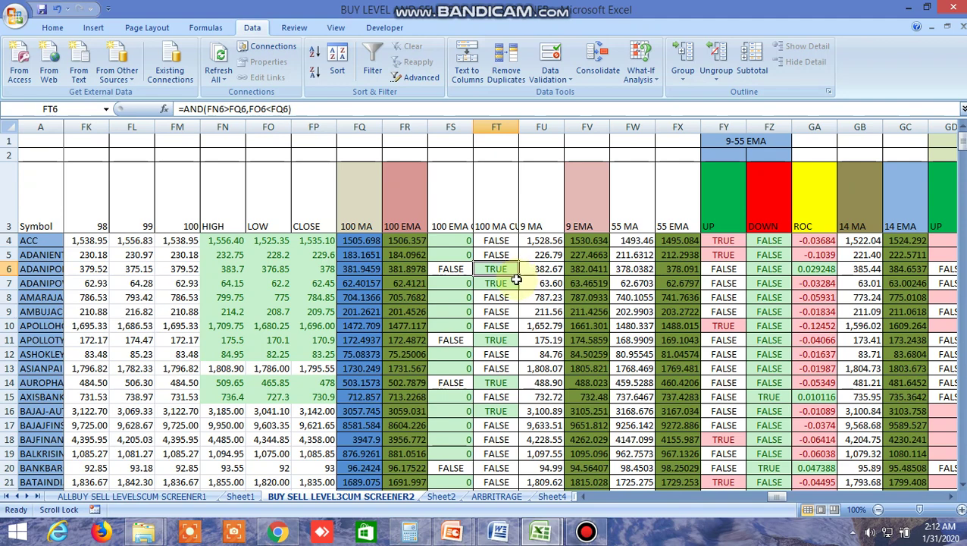
Switch to the Kite chart in Chrome, search for ADANIPORT and open the NSE chart of ADANIPORTS.
left_click(265, 440)
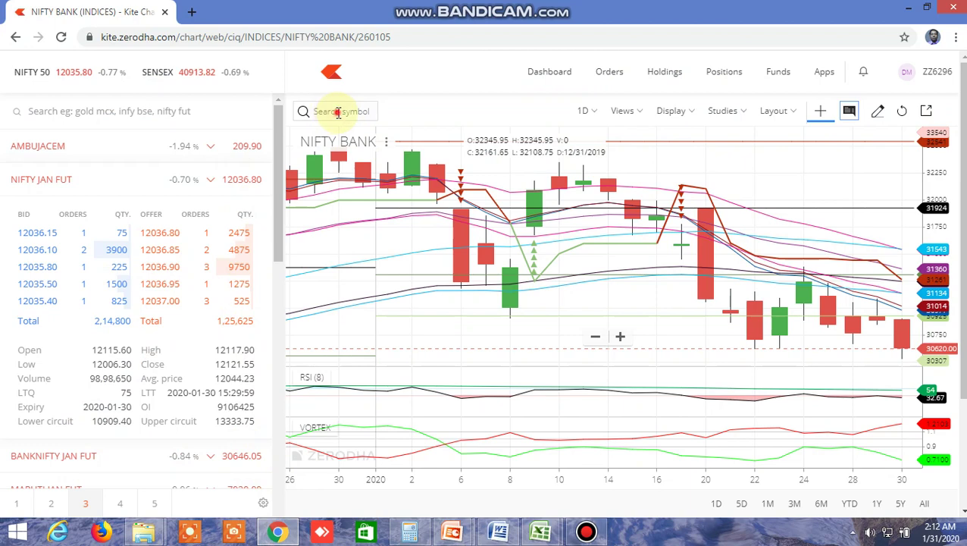
left_click(339, 111)
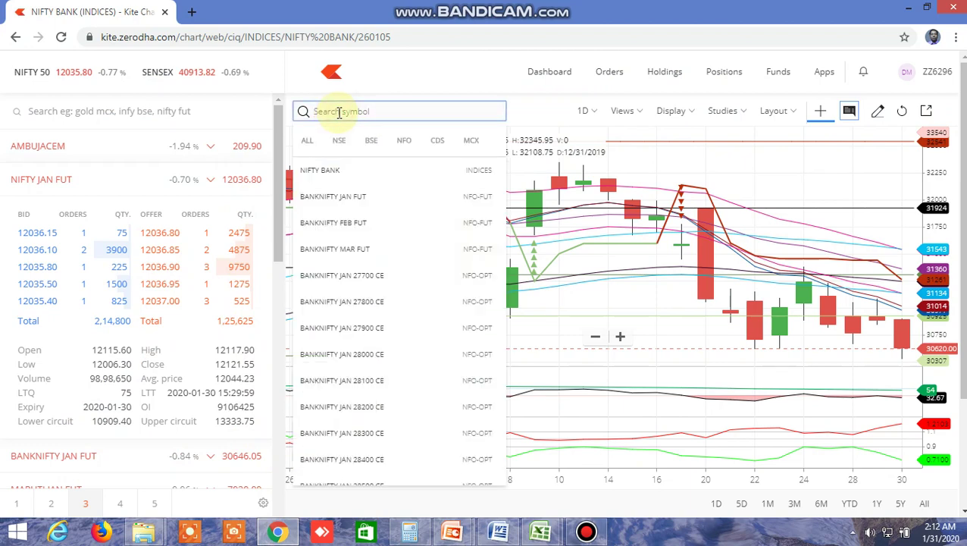
type("ADAN")
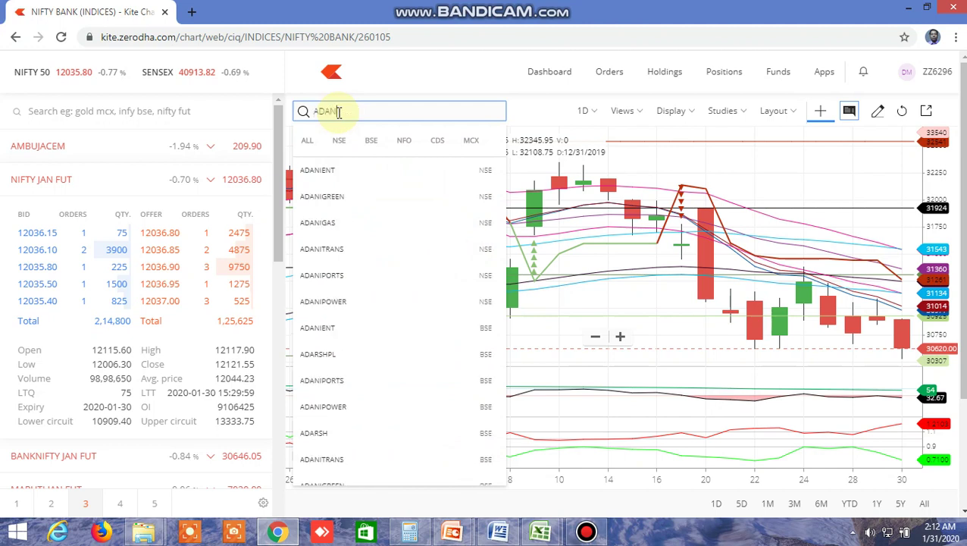
type("IPO")
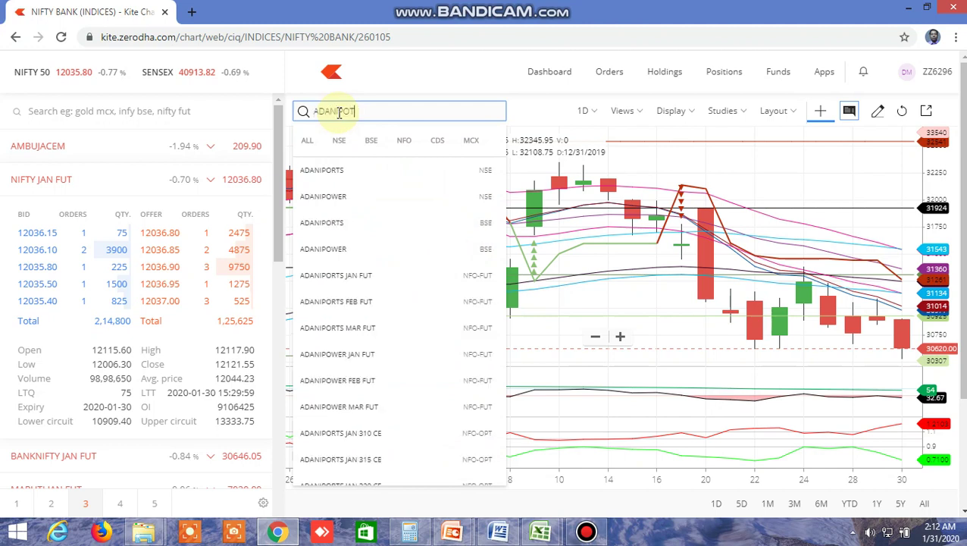
type("RT")
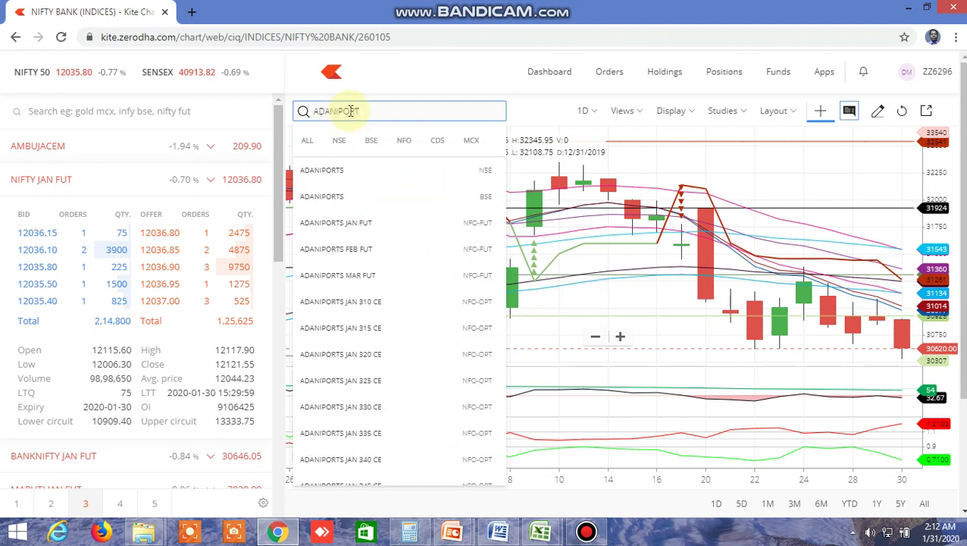
left_click(339, 176)
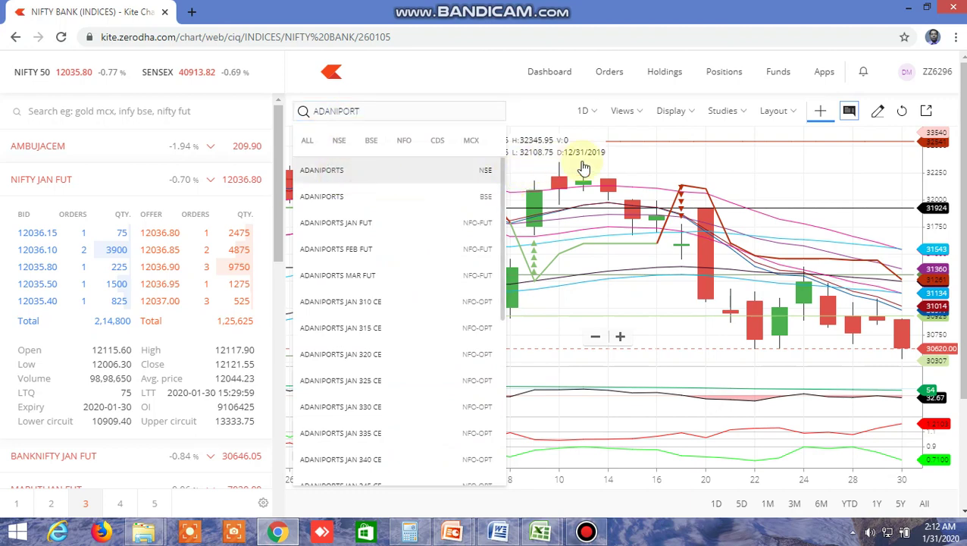
left_click(443, 167)
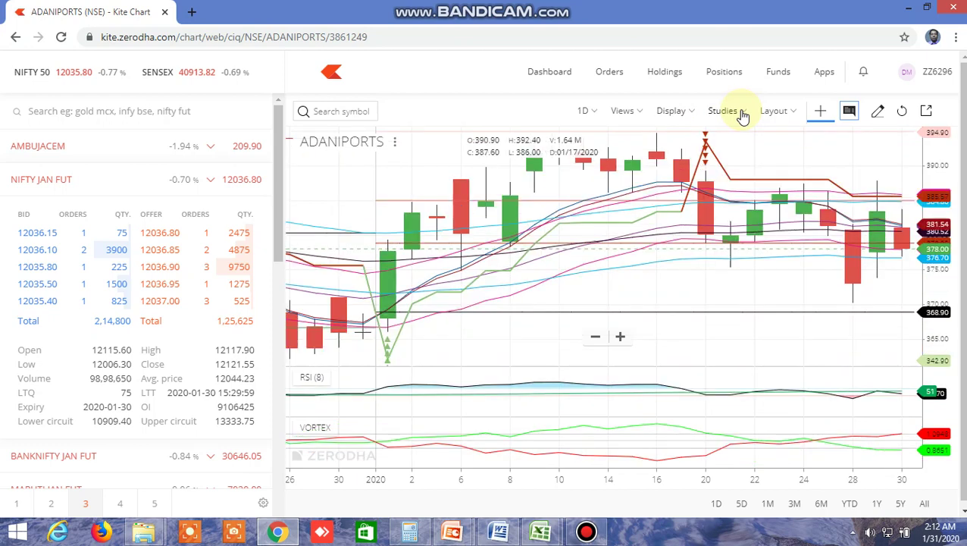
Clear all current studies from the ADANIPORTS chart and add a simple Moving Average on the Close field with a changed period.
left_click(741, 113)
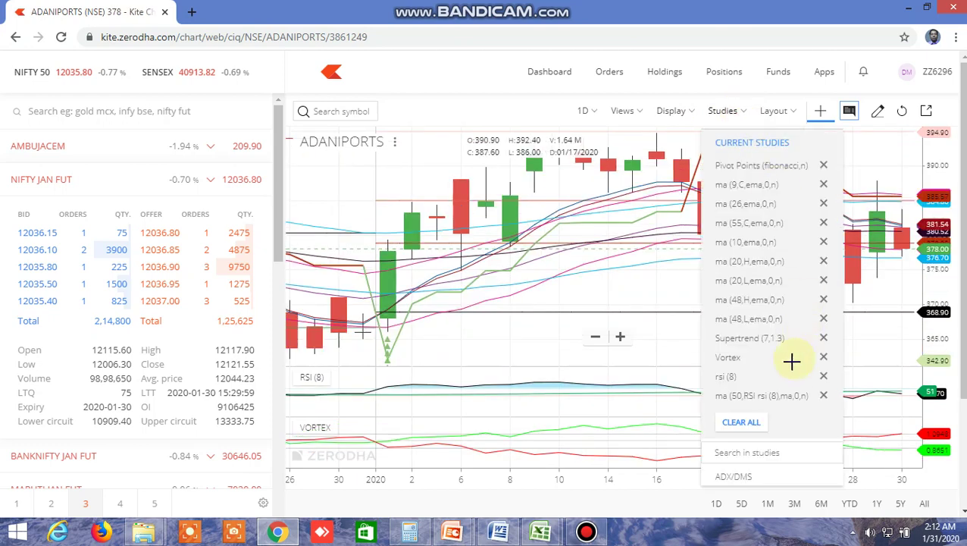
left_click(748, 430)
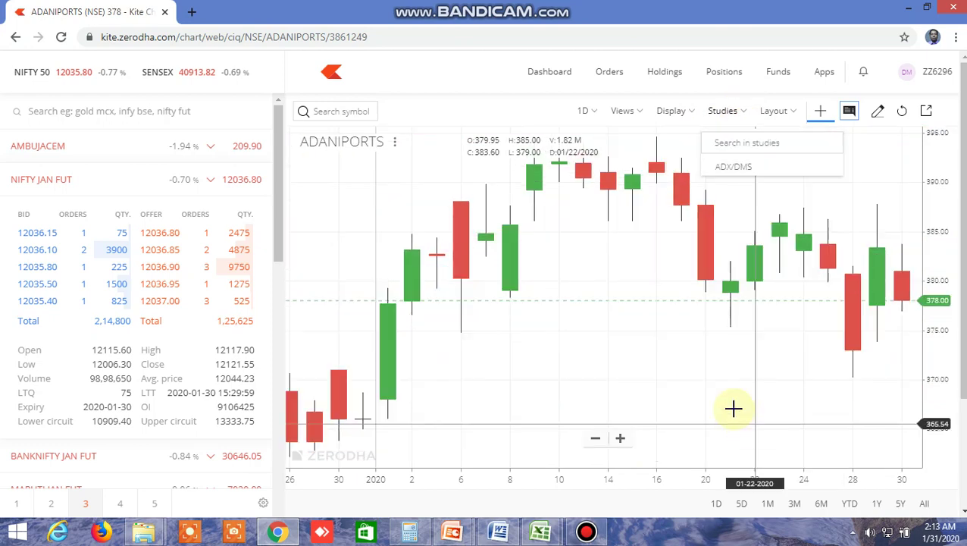
left_click(739, 142)
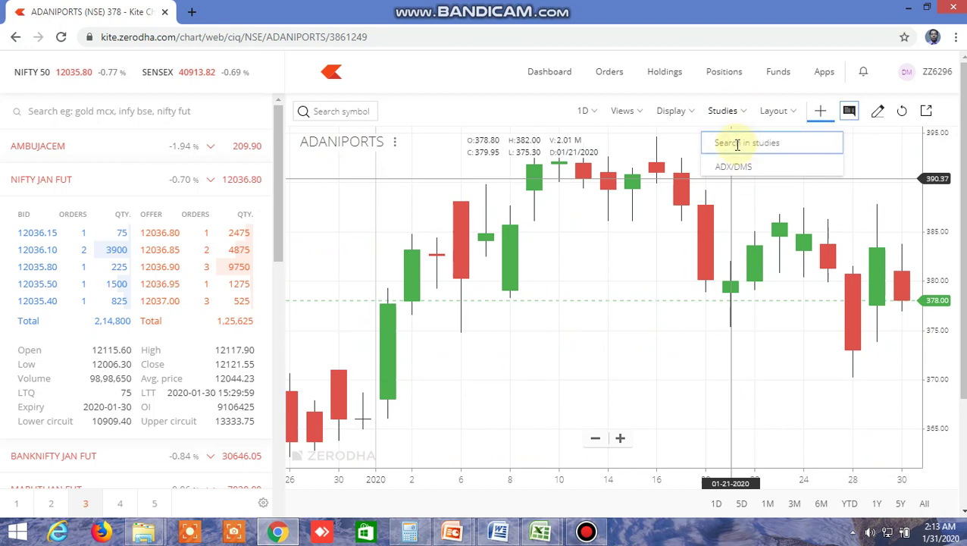
type("MOVING")
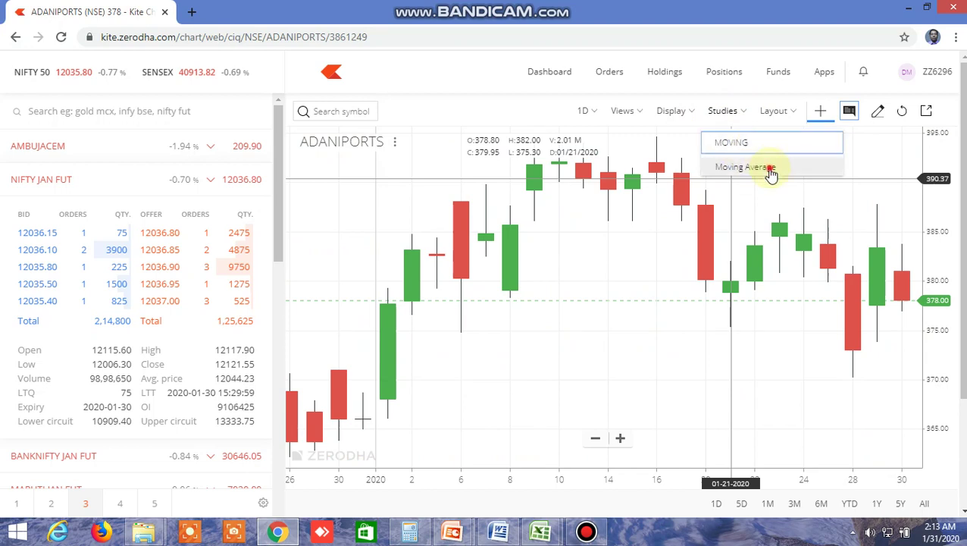
left_click(768, 168)
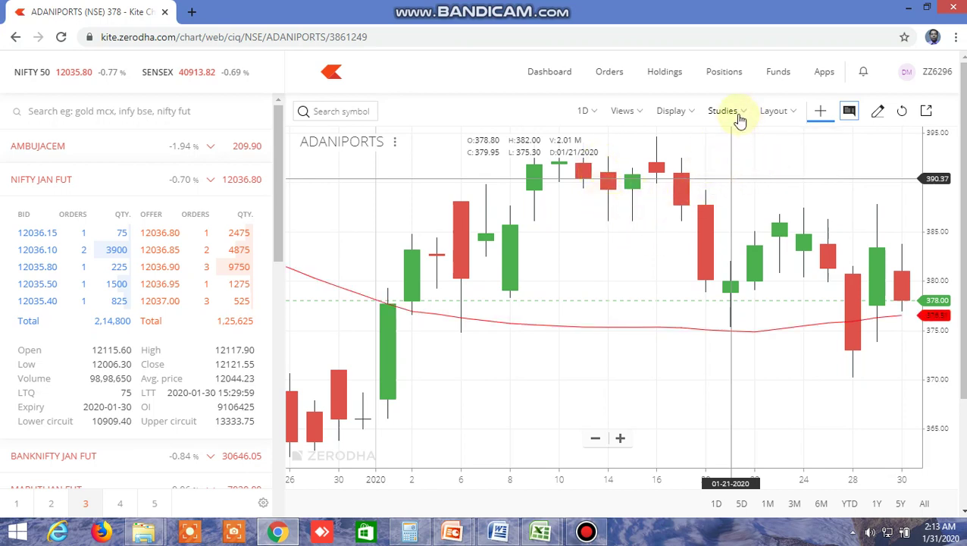
left_click(660, 222)
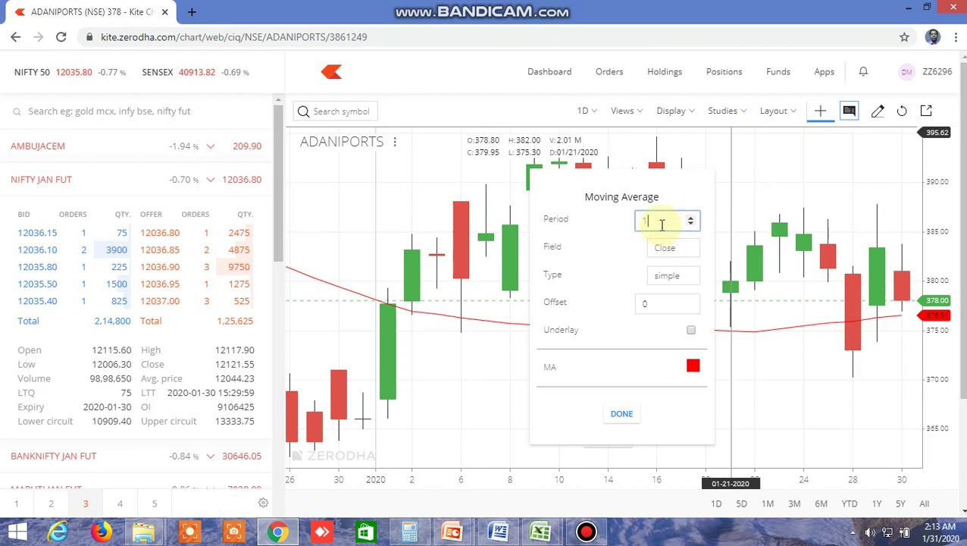
left_click(623, 413)
scroll(755, 389, "up", 3)
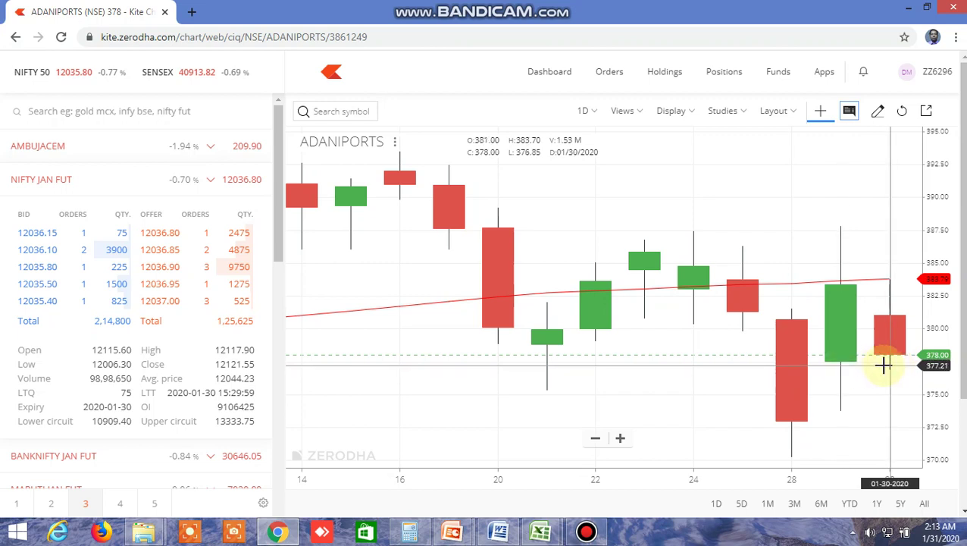
Switch to the Excel screener workbook and inspect the TRUE 100 MA signals in cells FT7, FT11, FT14 and FT16.
mouse_move(545, 527)
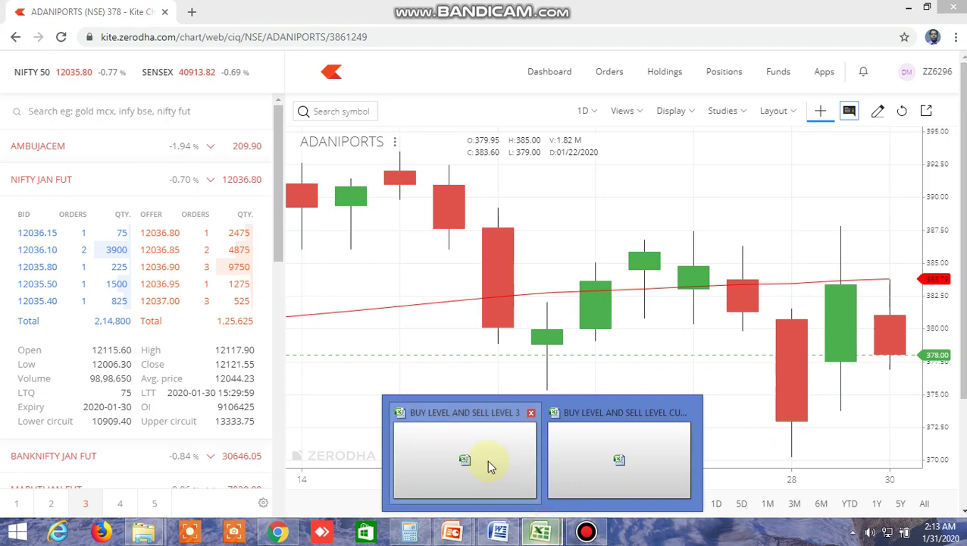
left_click(642, 460)
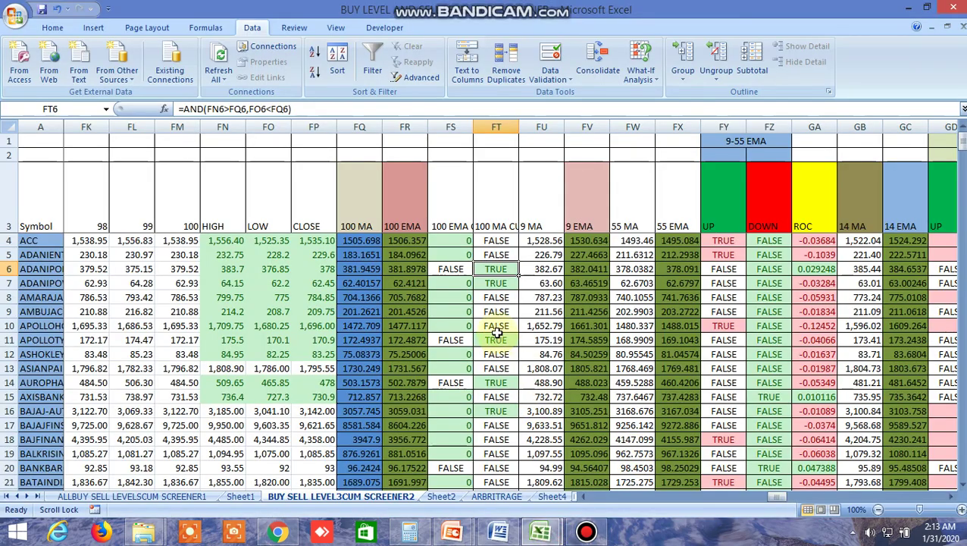
left_click(500, 285)
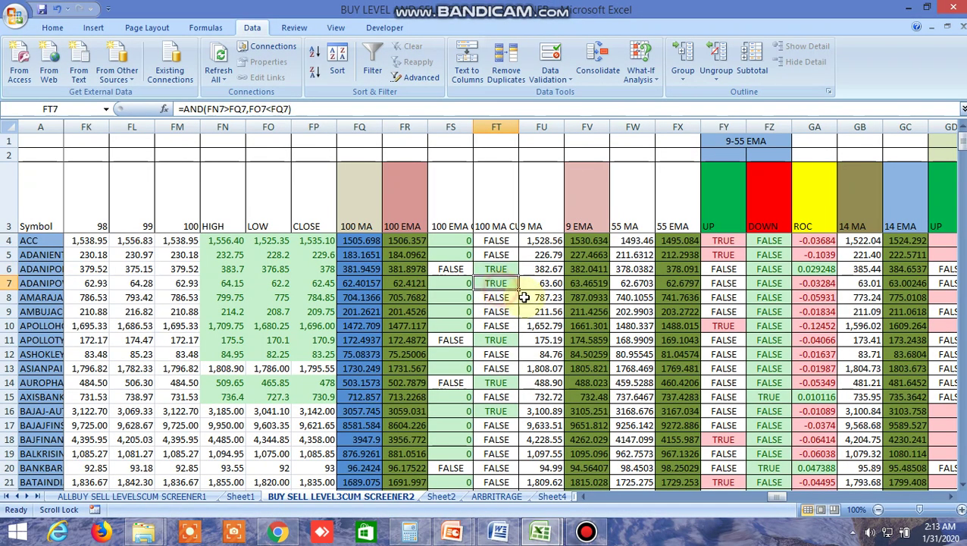
left_click(502, 340)
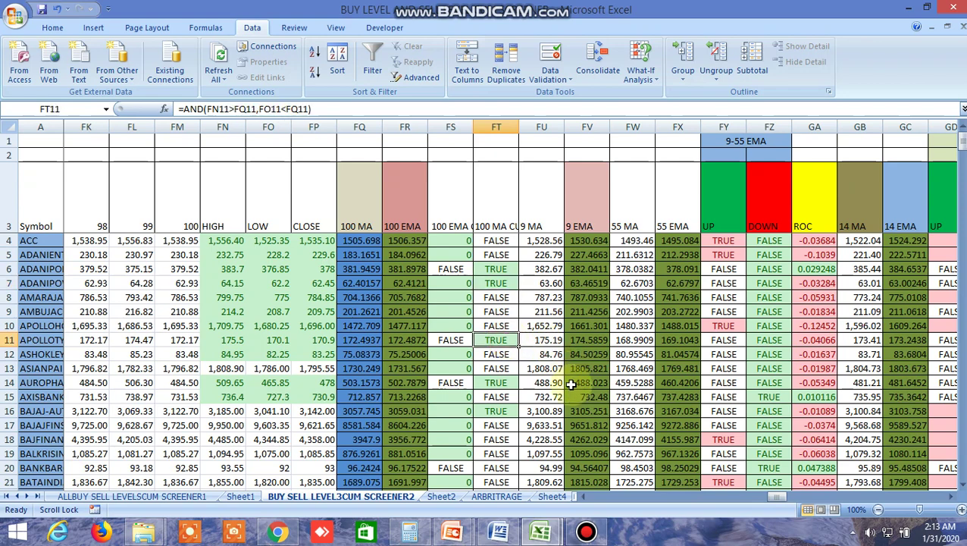
left_click(501, 384)
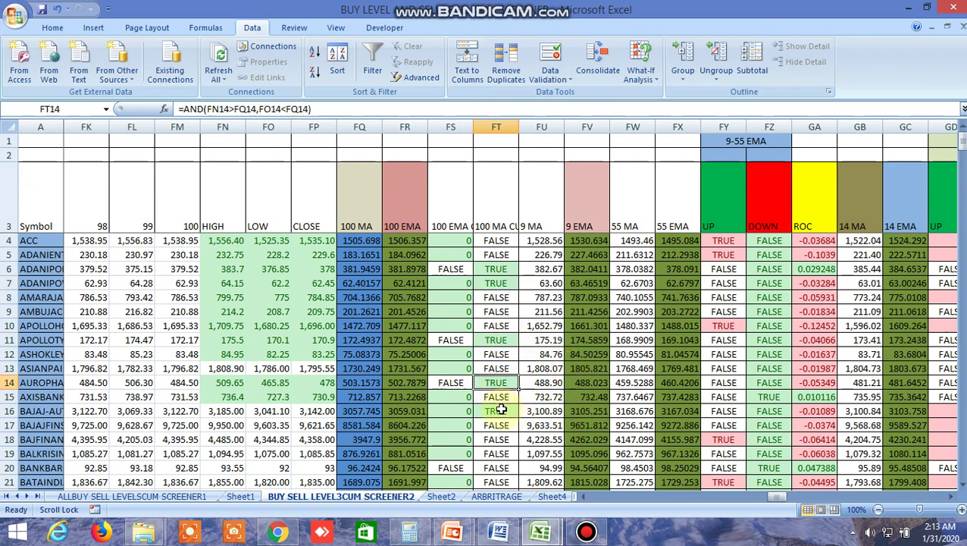
left_click(501, 409)
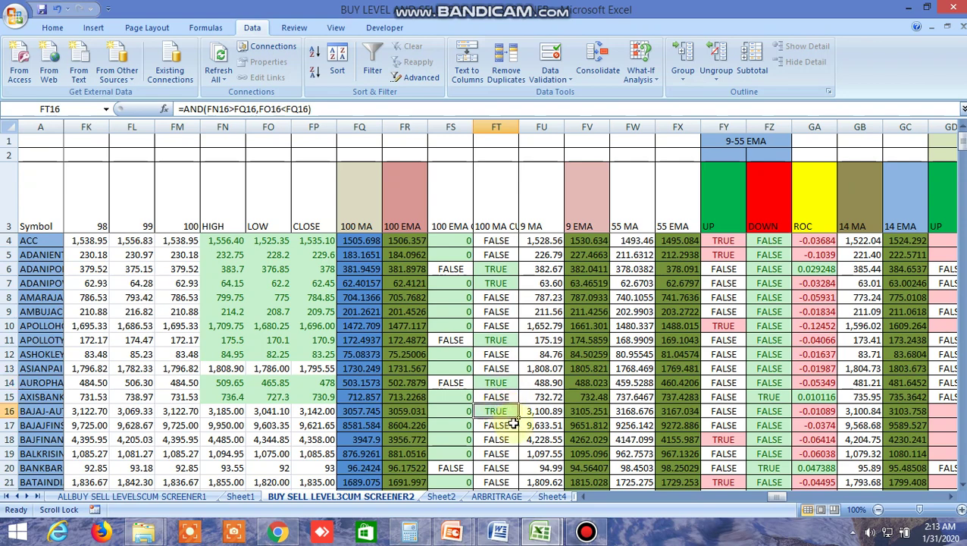
Switch to the Kite chart in Chrome, search for AUROPH and open the NSE chart of AUROPHARMA.
left_click(279, 531)
left_click(324, 112)
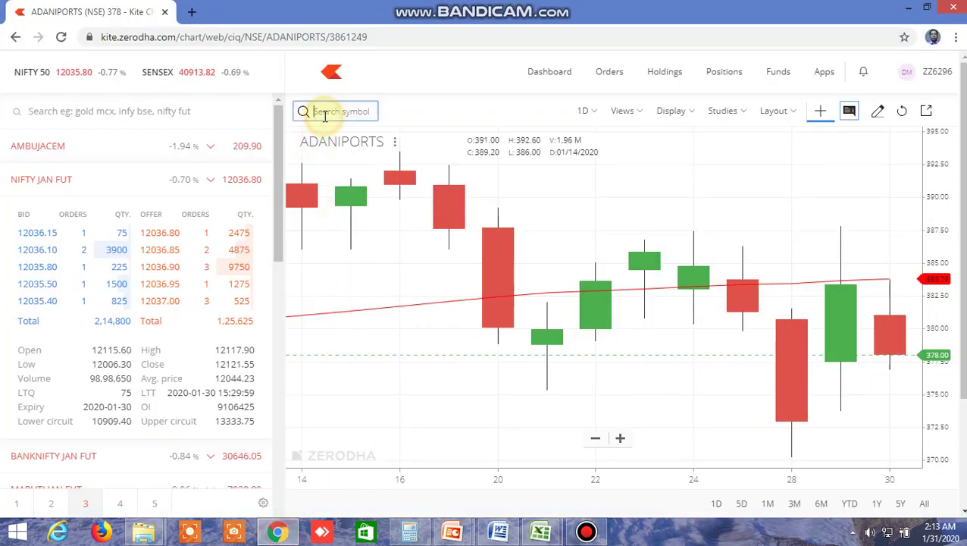
type("AU")
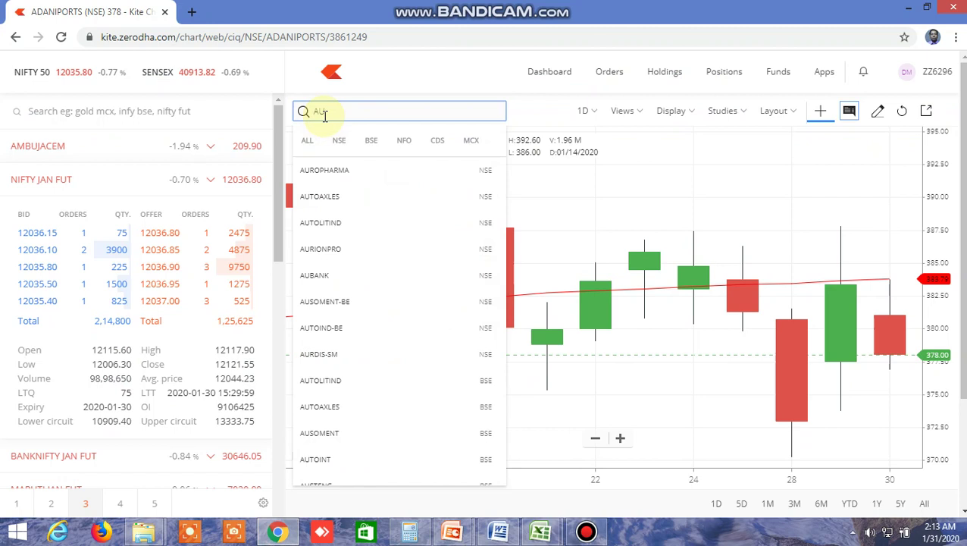
type("ROPH")
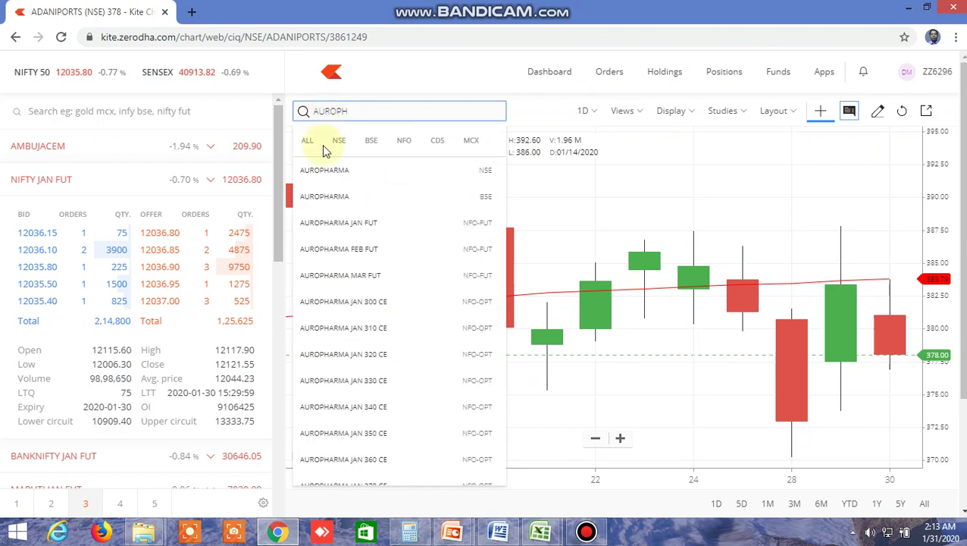
left_click(320, 168)
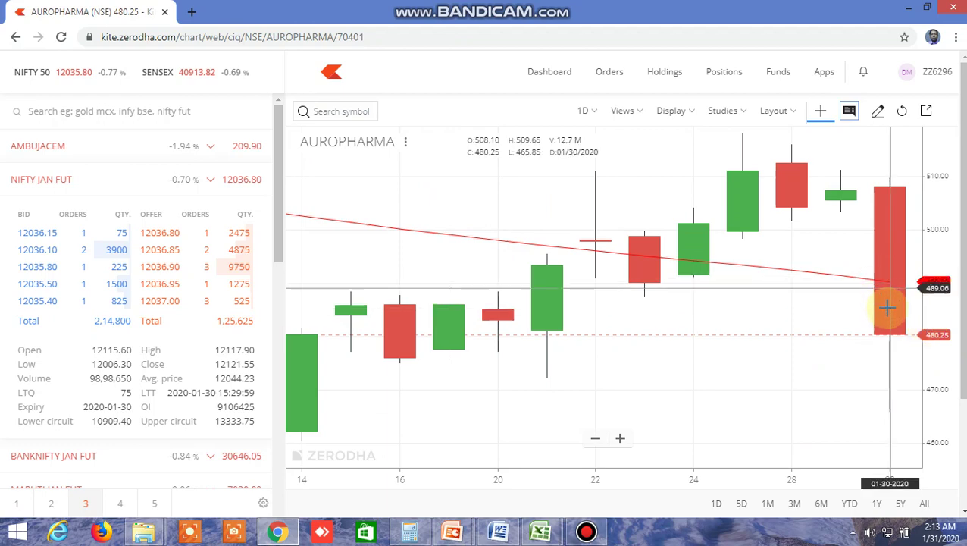
Return to the Excel screener workbook and open the INSIDE THE BAR WITH NR7 sheet at its first stock rows.
mouse_move(542, 529)
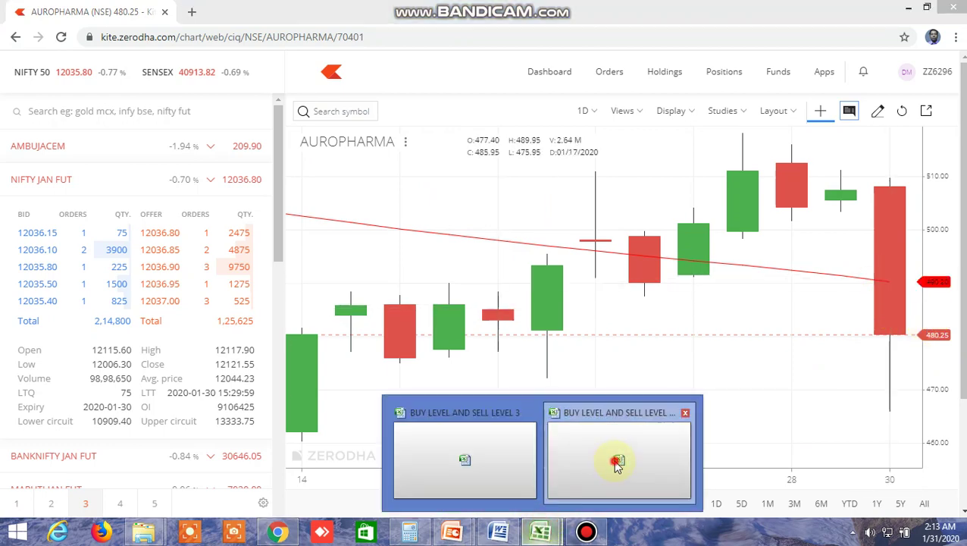
left_click(618, 464)
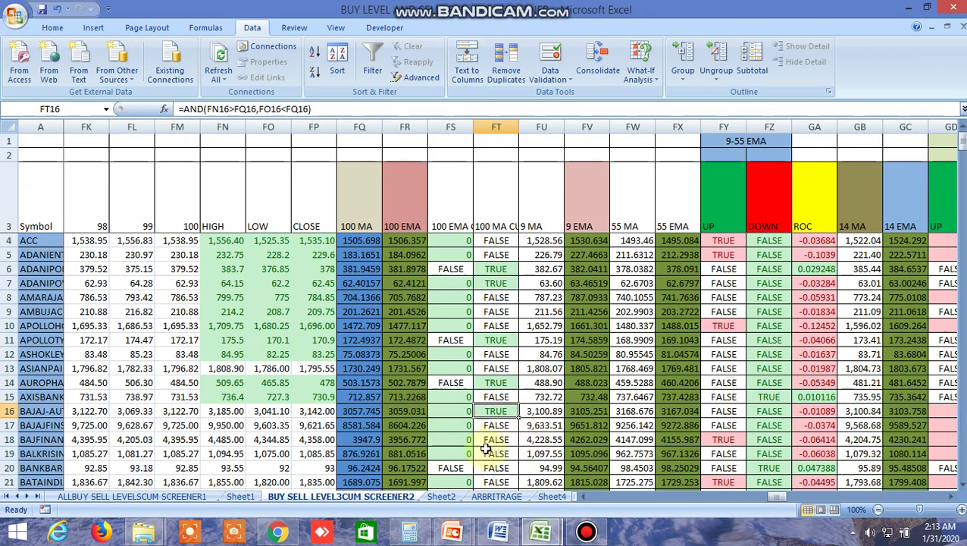
left_click(554, 498)
left_click(561, 498)
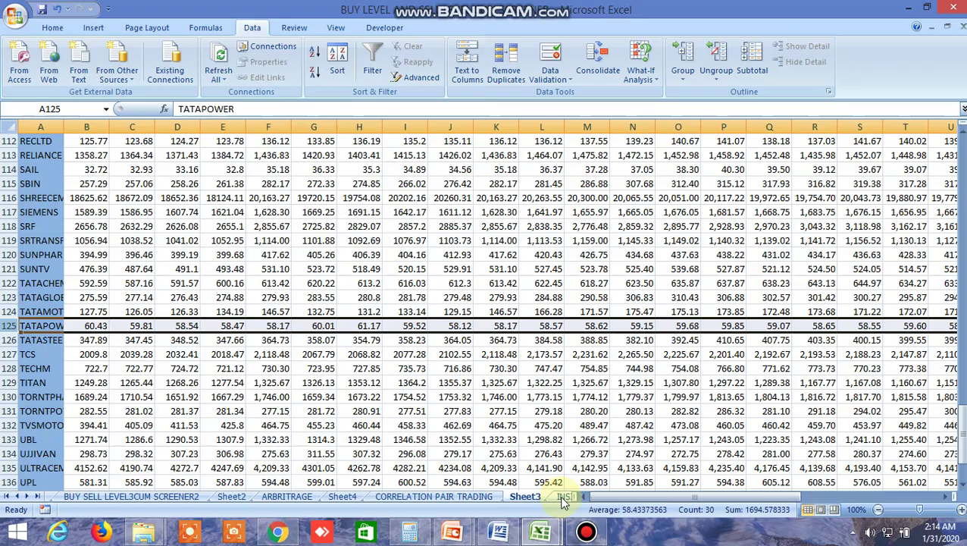
left_click(565, 498)
scroll(523, 360, "up", 7)
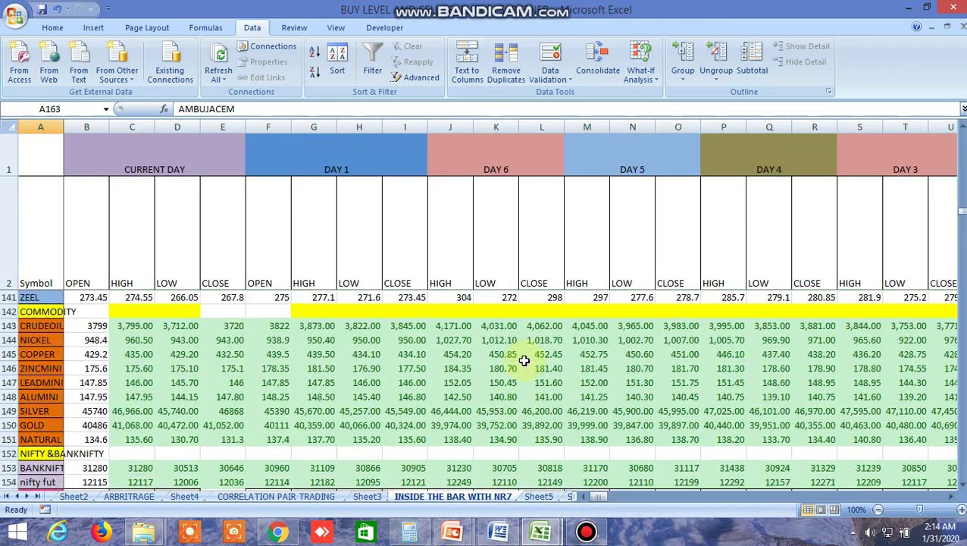
scroll(523, 360, "up", 20)
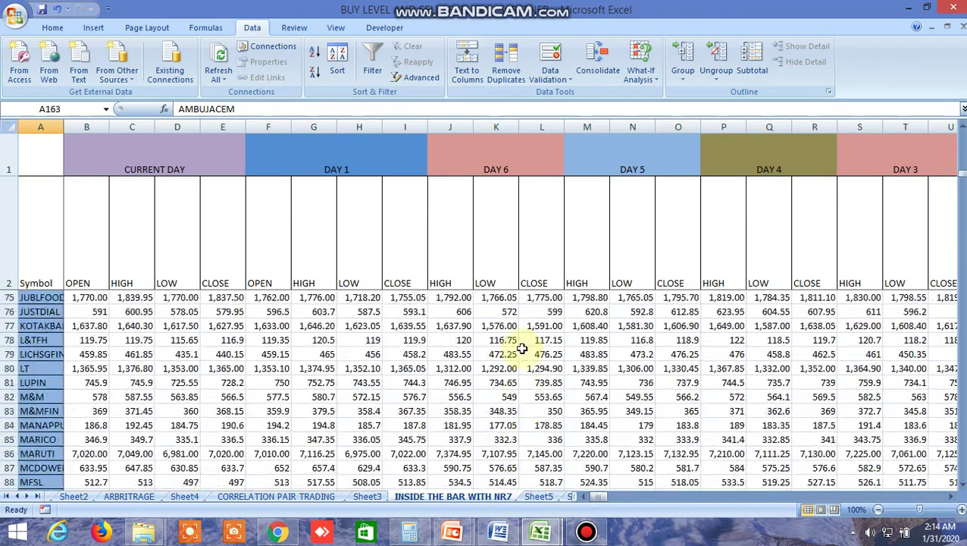
scroll(522, 348, "up", 16)
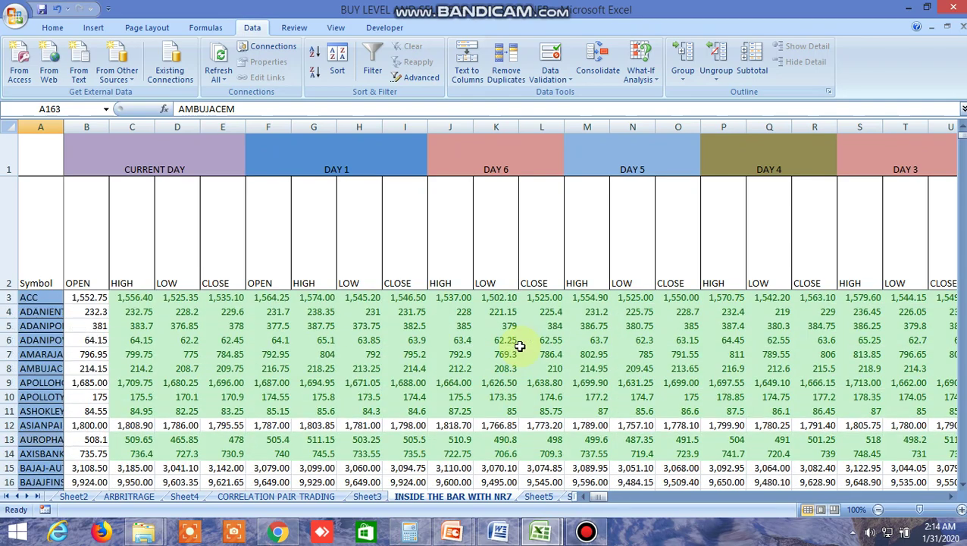
Inspect the 1 DAY column under INSIDE THE BAR and select the ADANIPORTS signal formula in cell Y5.
left_click_drag(588, 497, 615, 498)
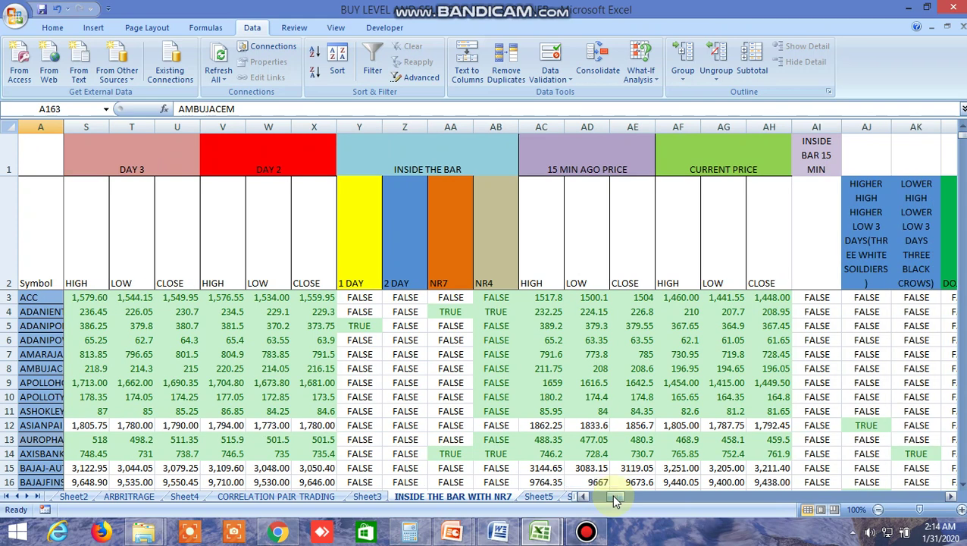
left_click(371, 326)
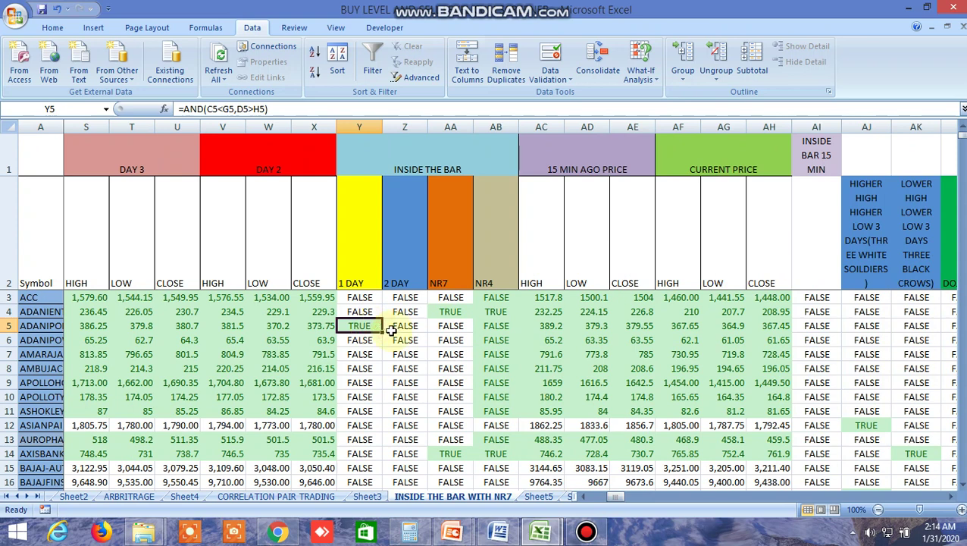
left_click(352, 262)
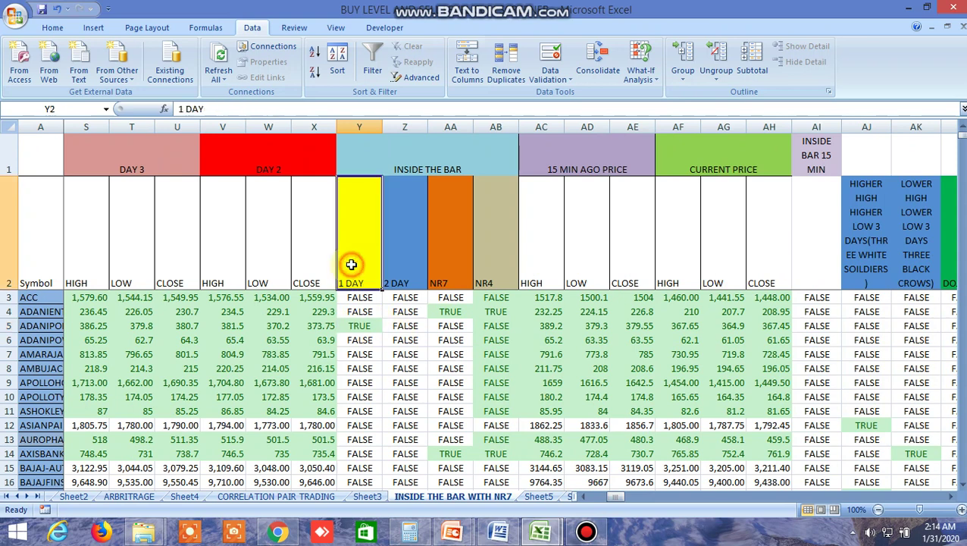
left_click(366, 328)
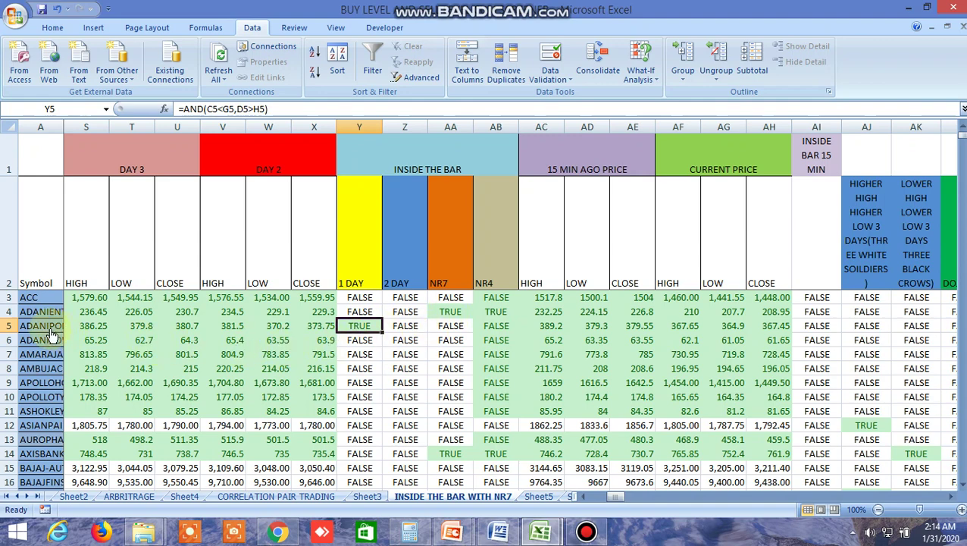
Switch to the Kite chart in Chrome, search for ADANIPORT and reopen the NSE chart of ADANIPORTS.
left_click(277, 531)
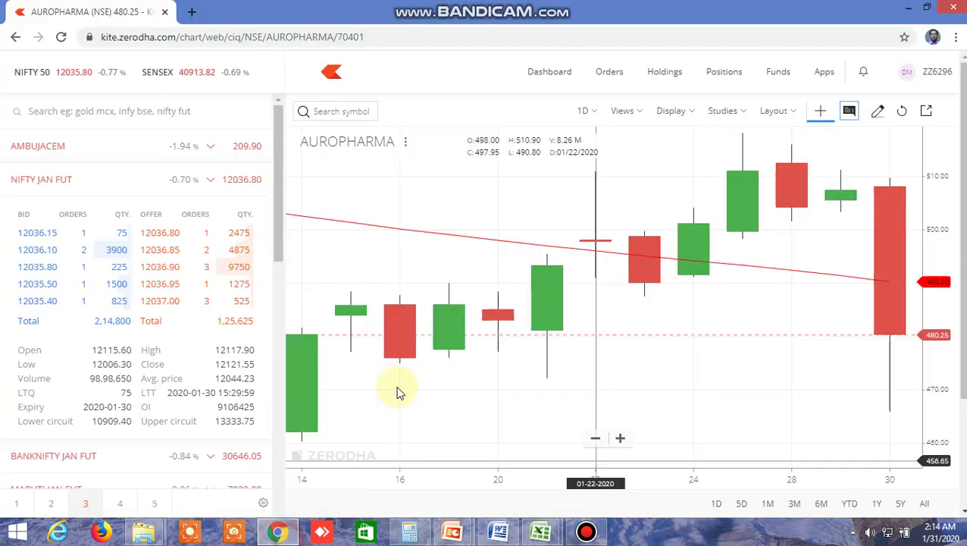
left_click(346, 110)
type("ADANI")
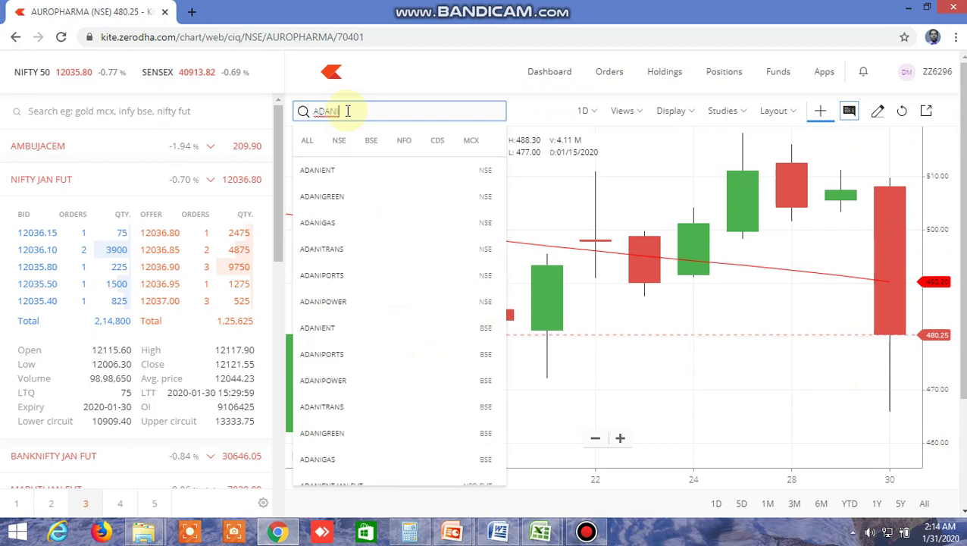
type("PORT")
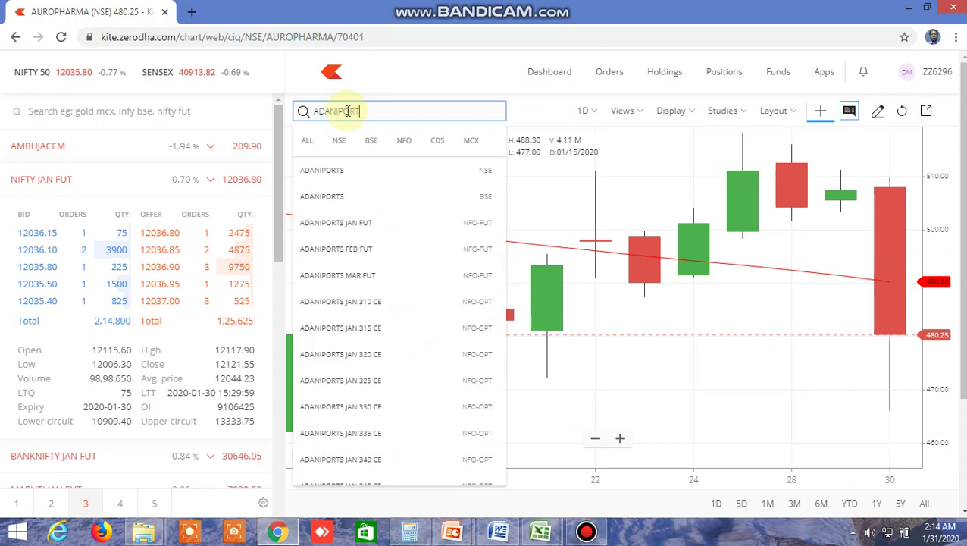
left_click(339, 173)
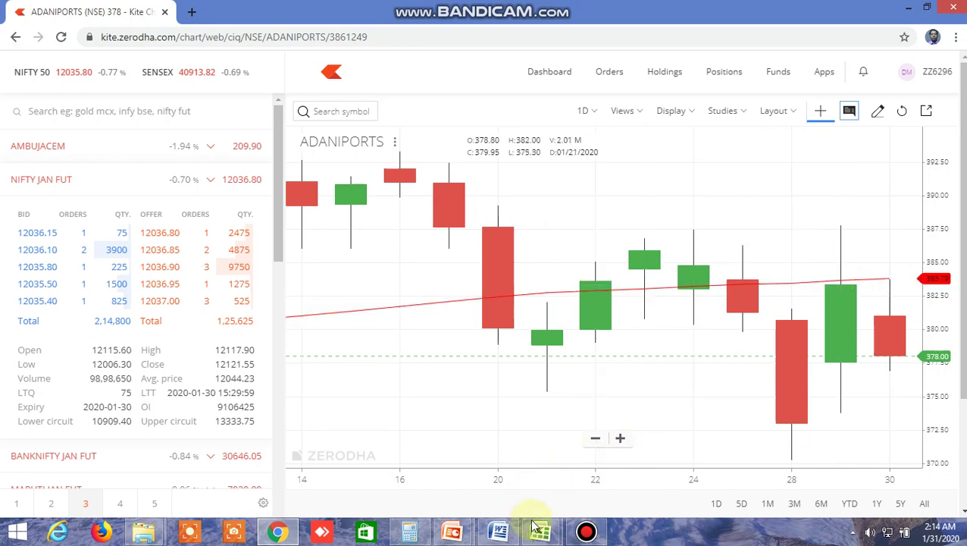
Return to the INSIDE THE BAR WITH NR7 sheet in Excel and inspect the NR7 formula for ADANIENT in cell AA4.
mouse_move(537, 525)
left_click(616, 471)
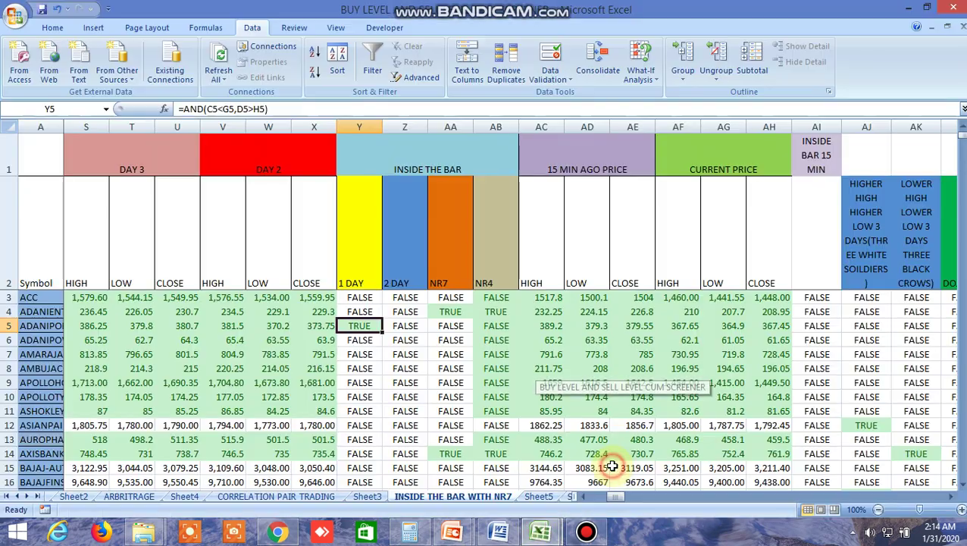
left_click(453, 313)
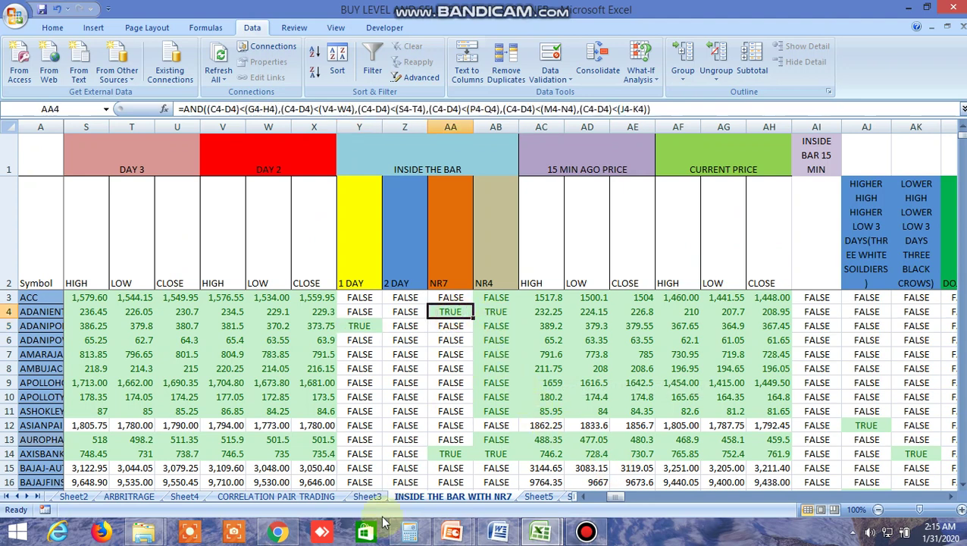
Switch to the Kite chart in Chrome, search for ADANIENT and open its NSE chart at the latest daily candles.
left_click(278, 531)
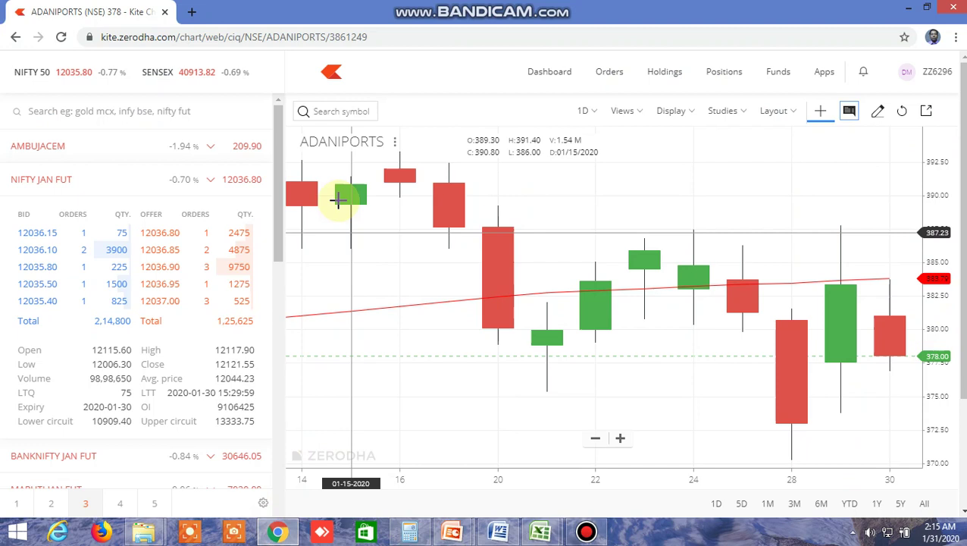
left_click(325, 111)
type("ADANIENT")
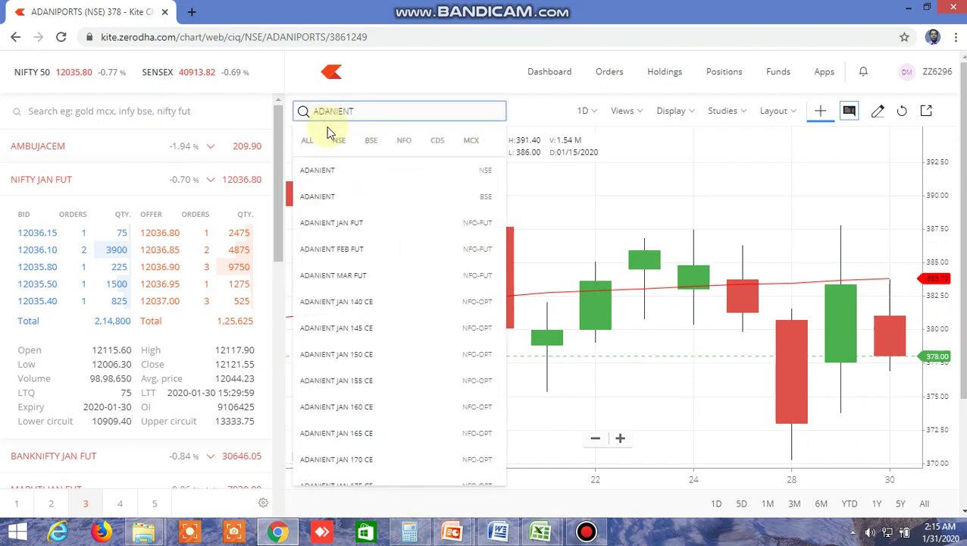
left_click(327, 173)
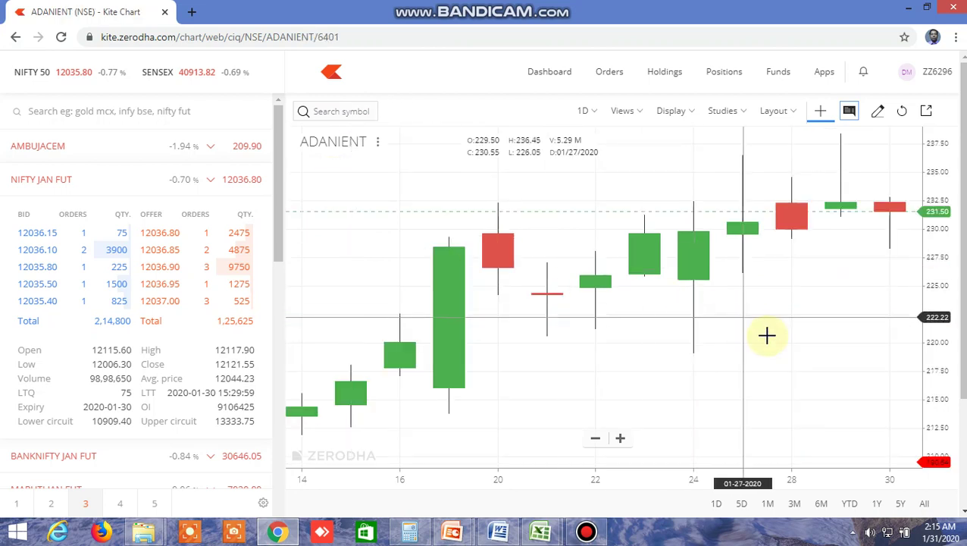
scroll(773, 334, "up", 3)
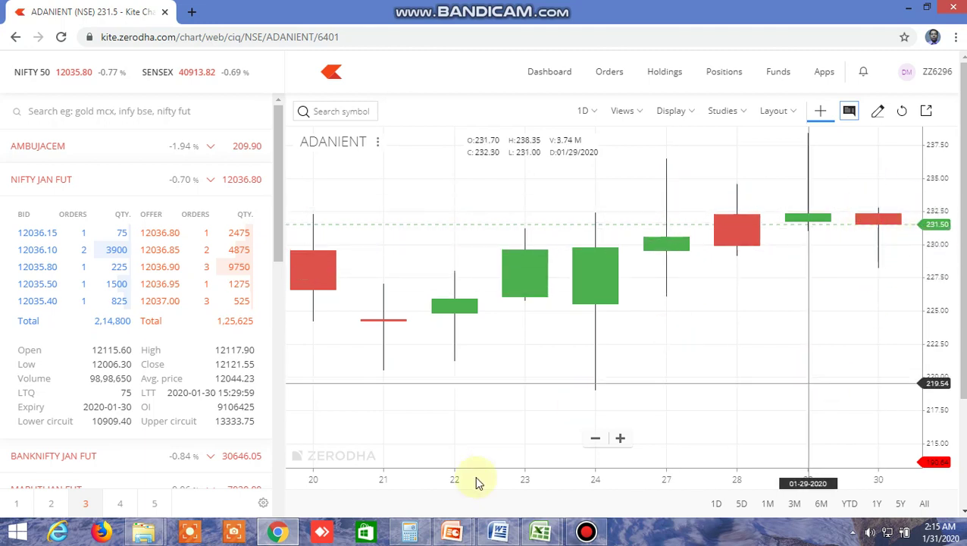
Check the ADANIENT NR7 signal in the Excel screener against the daily candles on its Kite chart in Chrome.
mouse_move(540, 527)
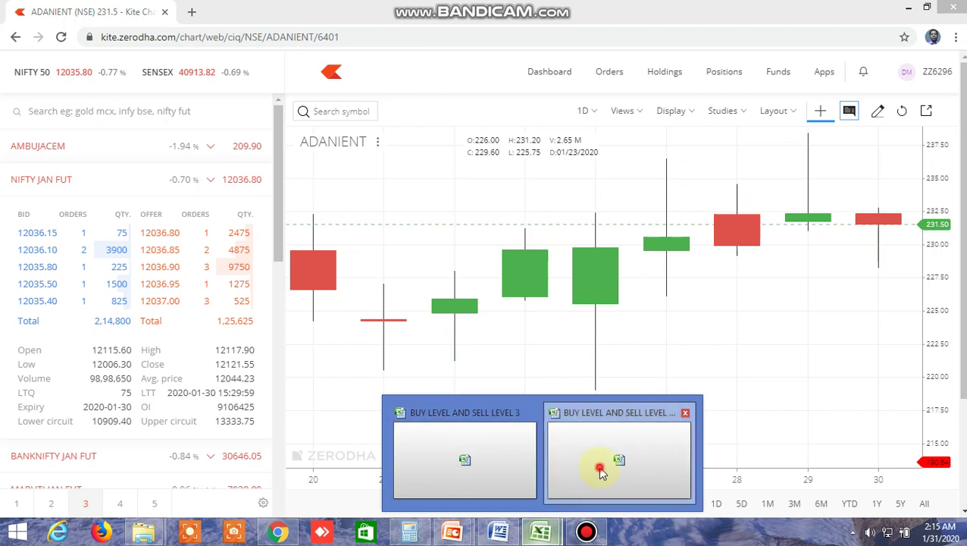
left_click(585, 448)
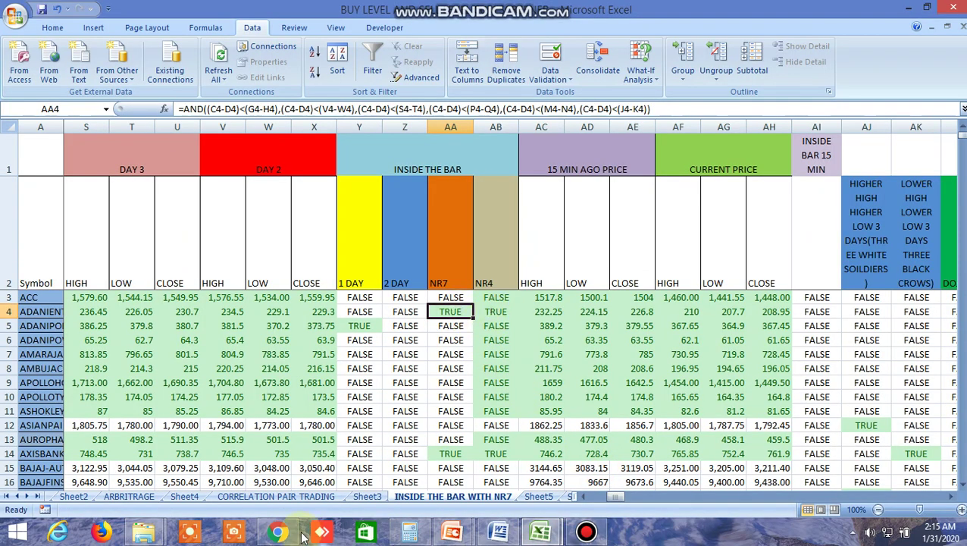
left_click(278, 532)
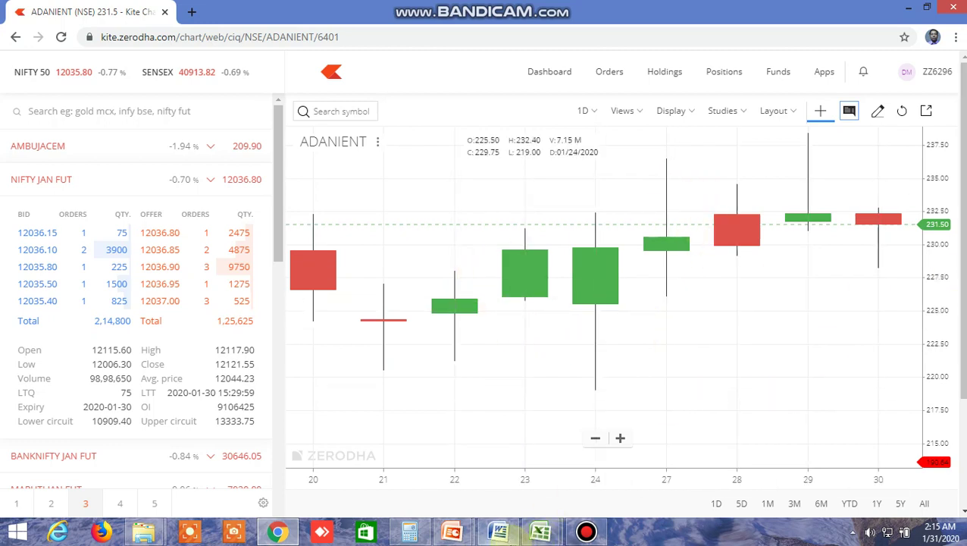
Return to the Excel screener and inspect the NR7 formulas in cells AA14 and AA18 for AXISBANK and BALKRISIN.
mouse_move(540, 531)
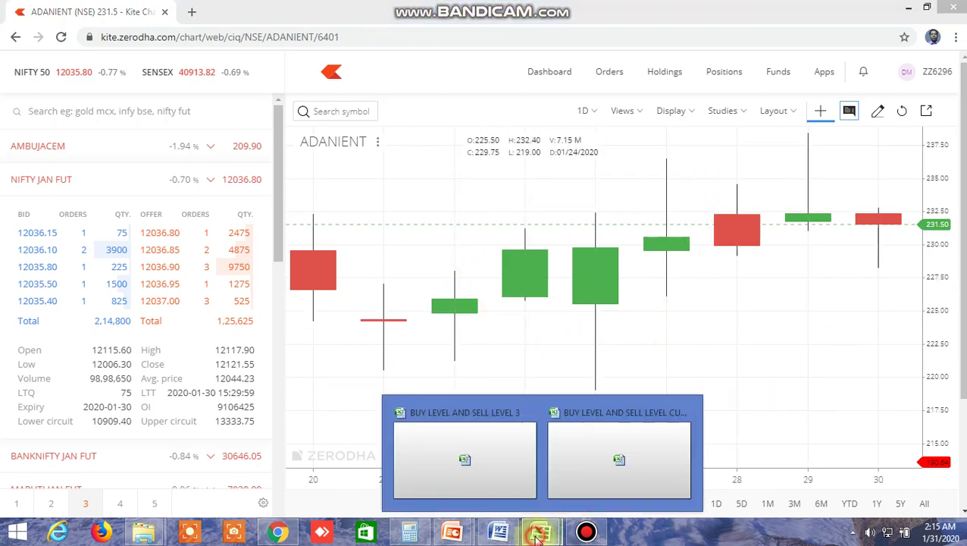
left_click(617, 462)
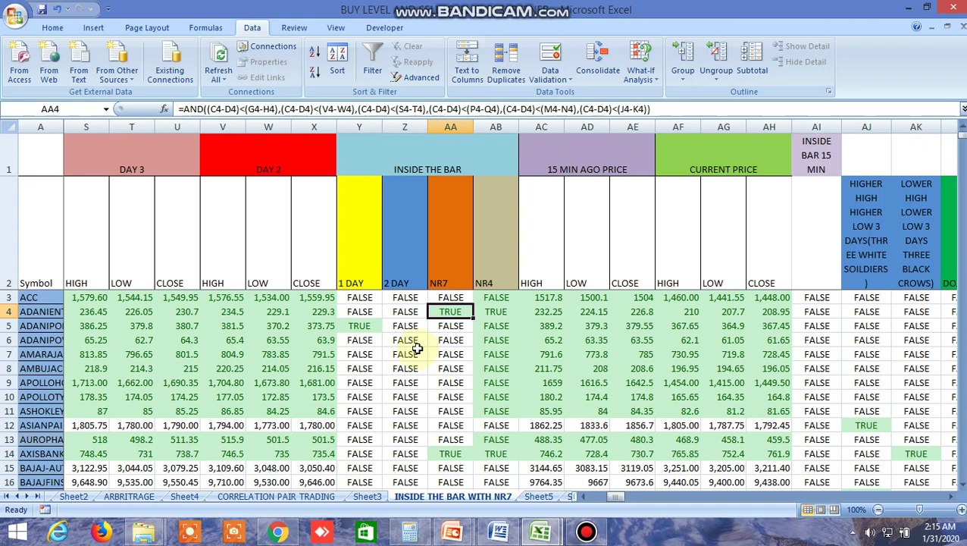
scroll(451, 400, "down", 2)
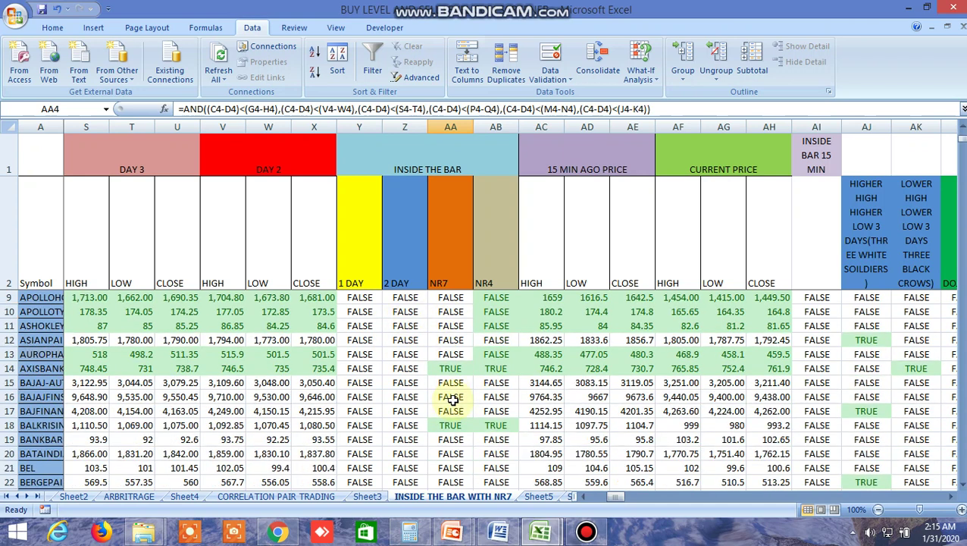
left_click(450, 368)
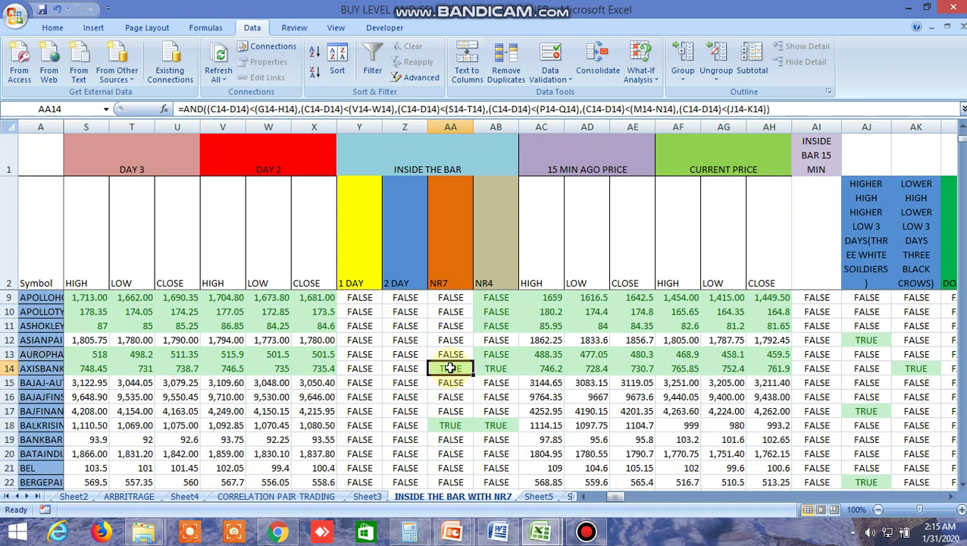
left_click(451, 426)
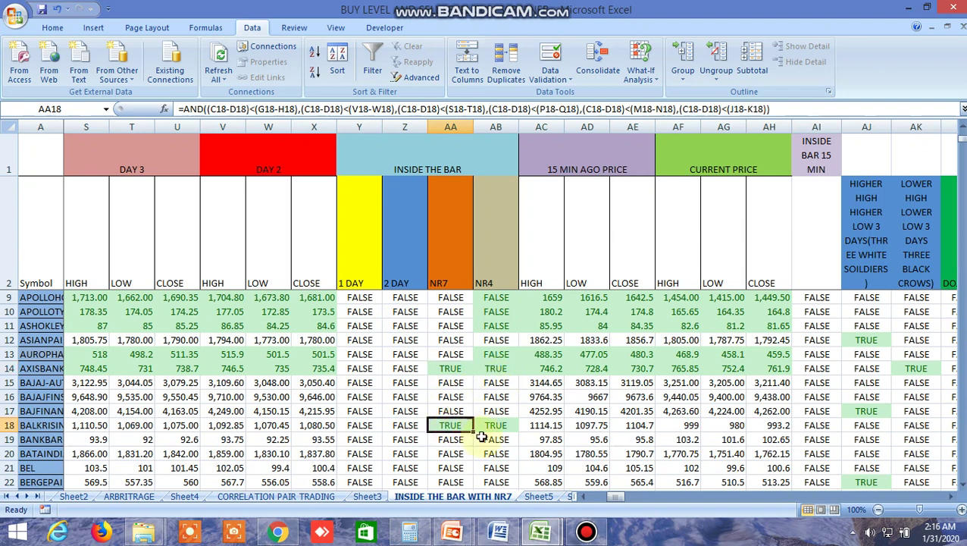
Inspect the 1 DAY inside bar formulas for BIOCON in cell Y26 and BRITANNIA in cell Y29.
scroll(502, 443, "down", 4)
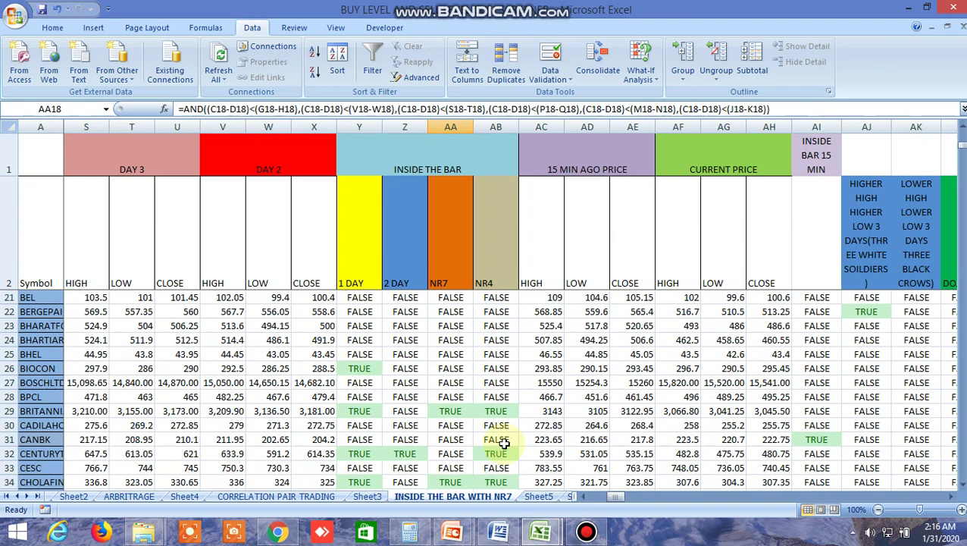
left_click(368, 370)
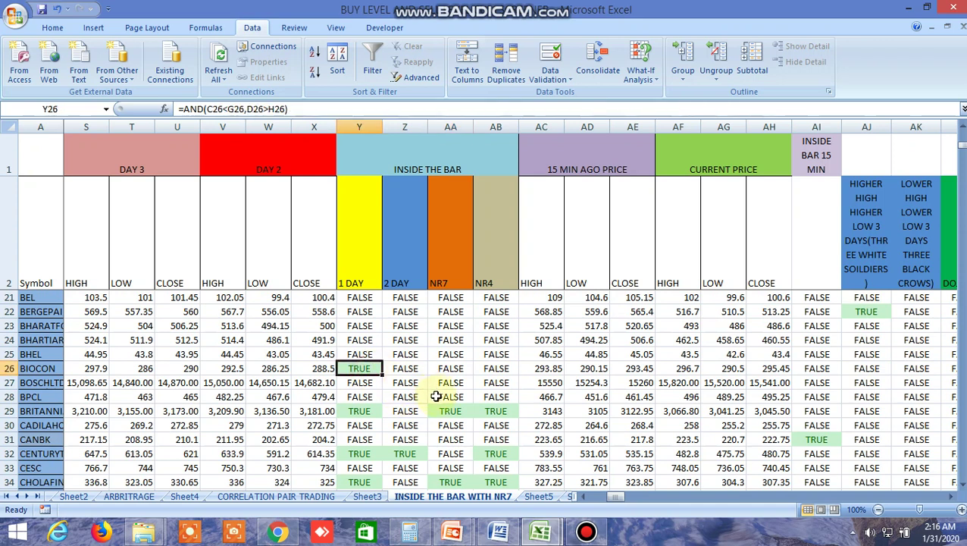
left_click(365, 412)
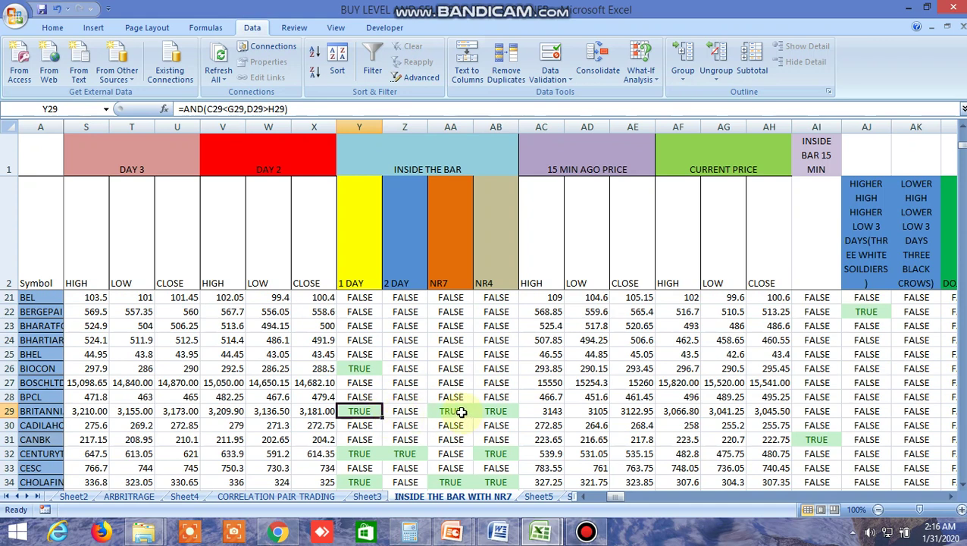
Inspect the CENTURYT signals in row 32 under 1 DAY, 2 DAY and NR4, and switch back to the Kite chart in Chrome.
left_click(356, 452)
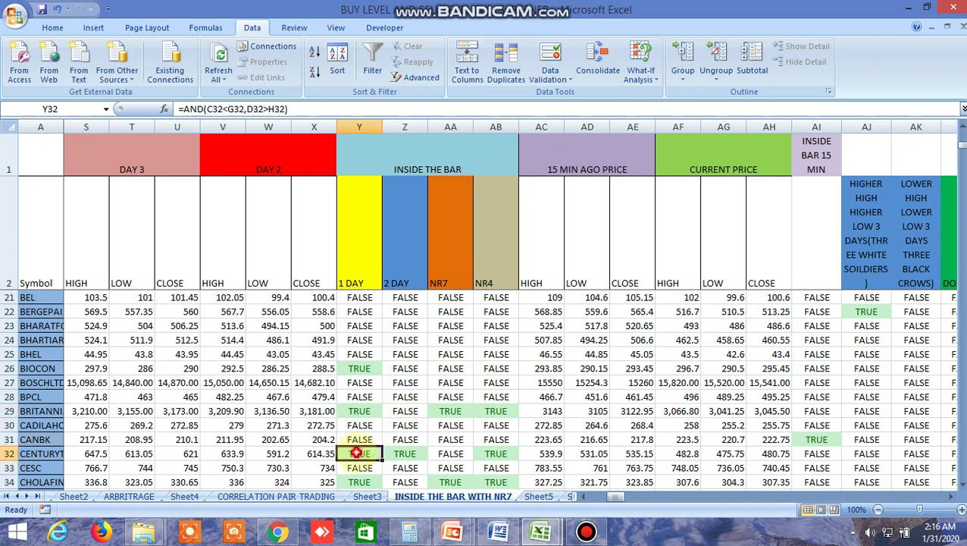
left_click(407, 455)
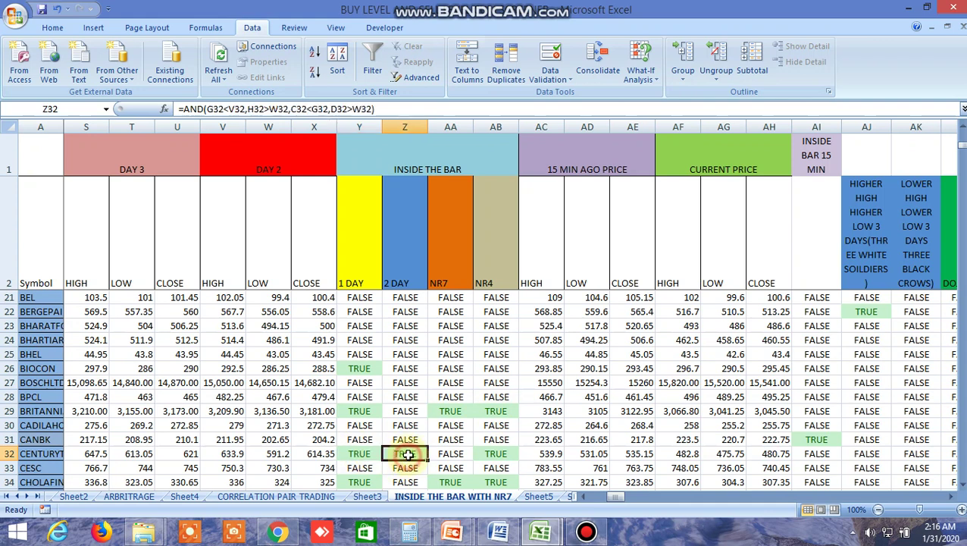
left_click(489, 453)
key("alt+Tab")
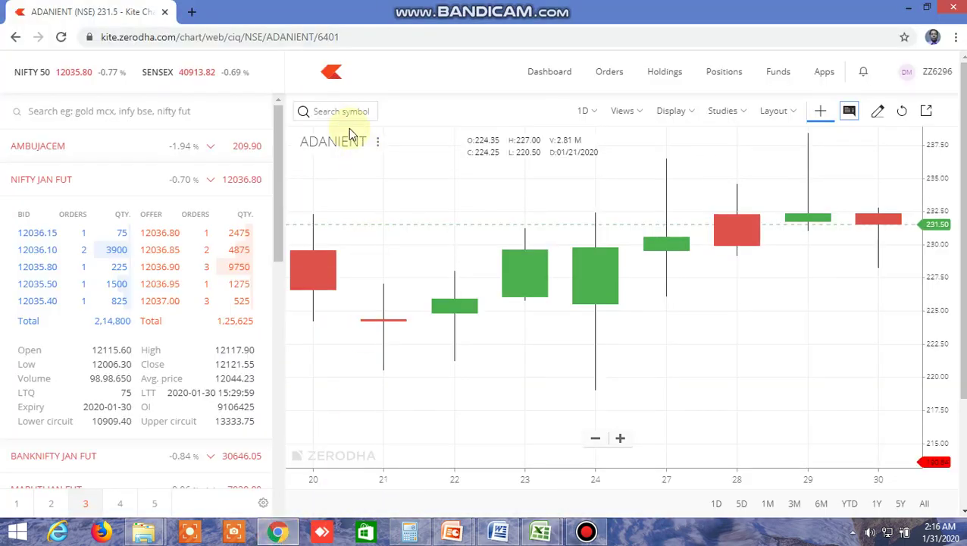